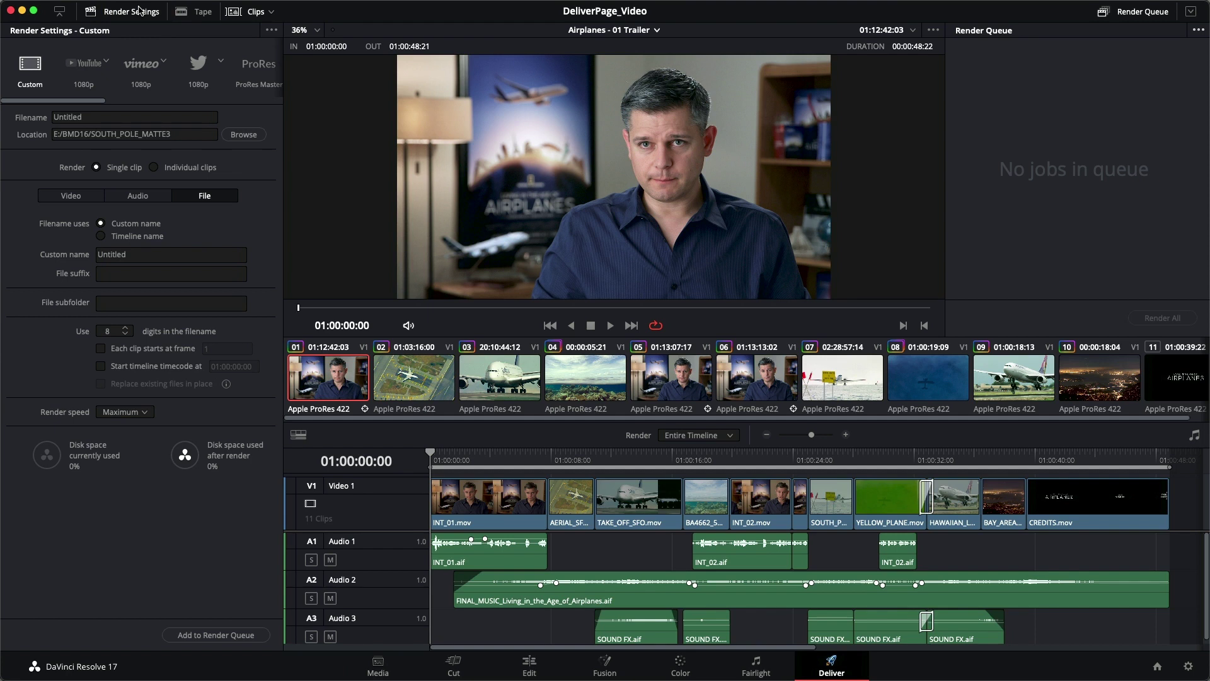
# - Shrink the render settings panel to half height and expand it back to full height
pyautogui.click(60, 13)
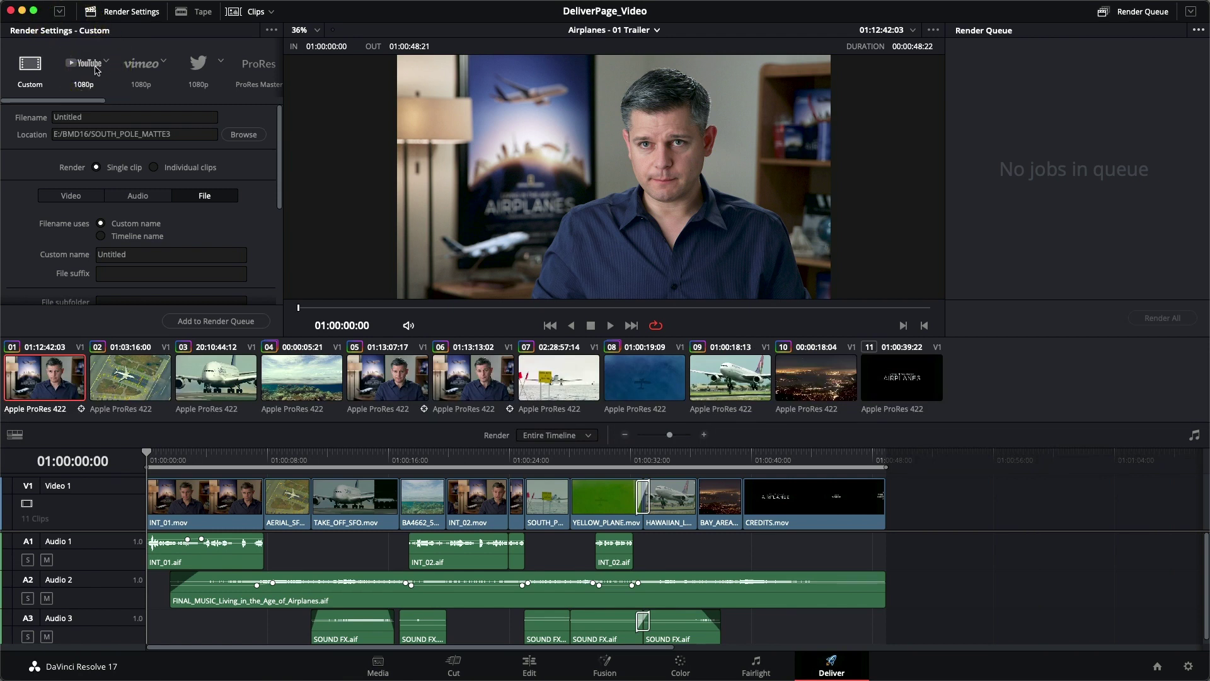
pyautogui.click(60, 12)
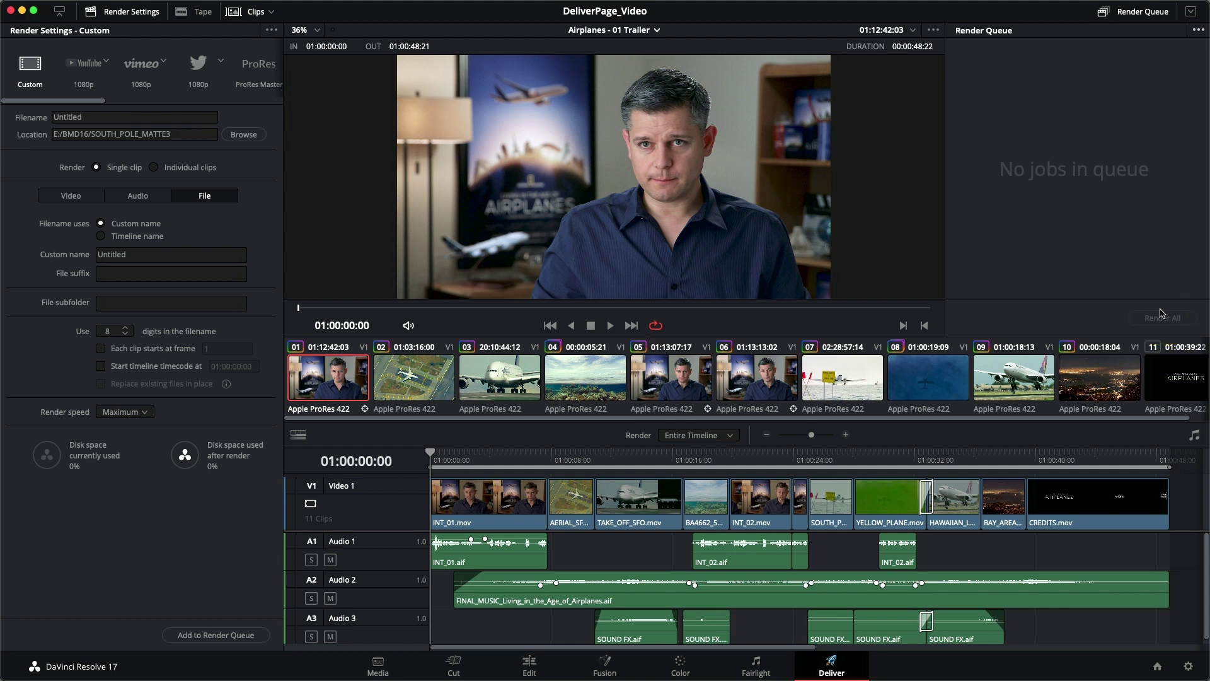
# - Look through the render presets, including YouTube and the IMF variants, and return to the Custom preset
pyautogui.click(58, 102)
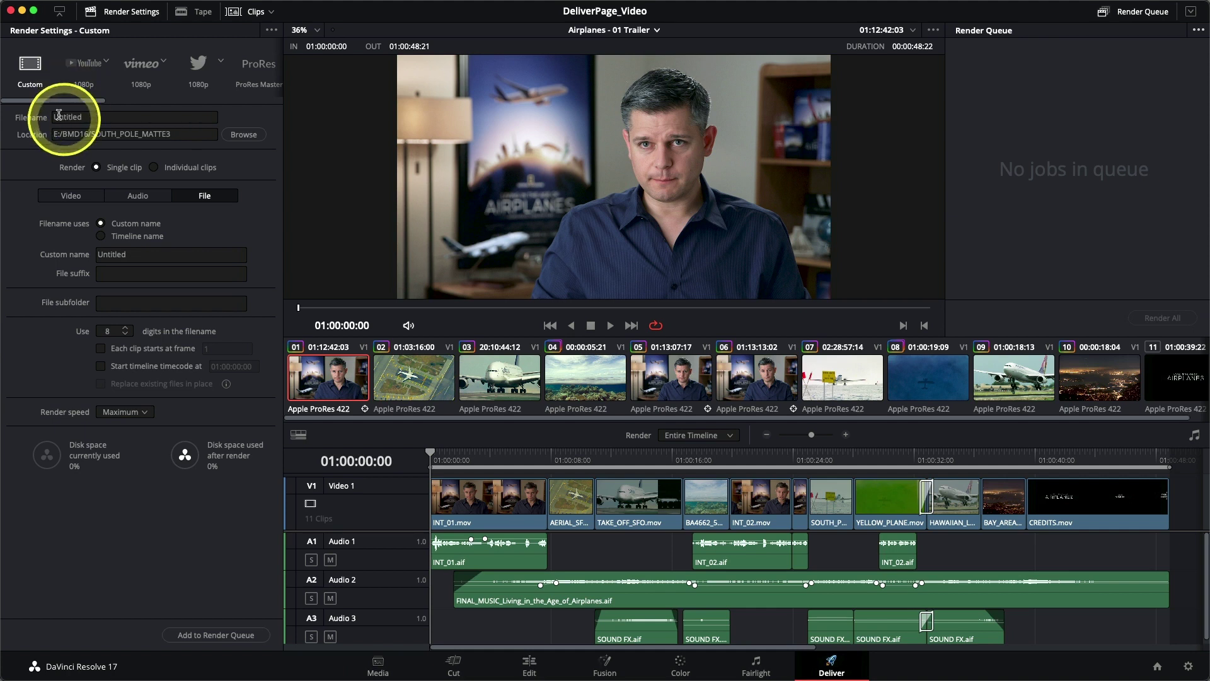
pyautogui.moveTo(59, 105); pyautogui.dragTo(33, 75)
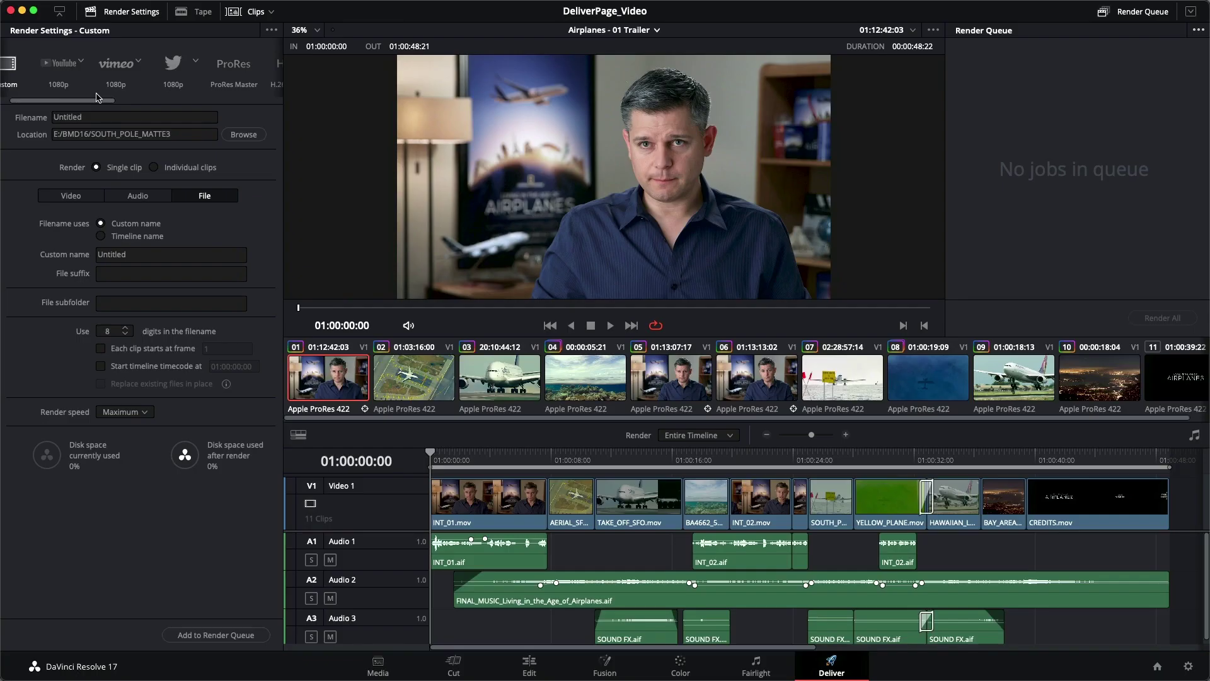
pyautogui.click(58, 69)
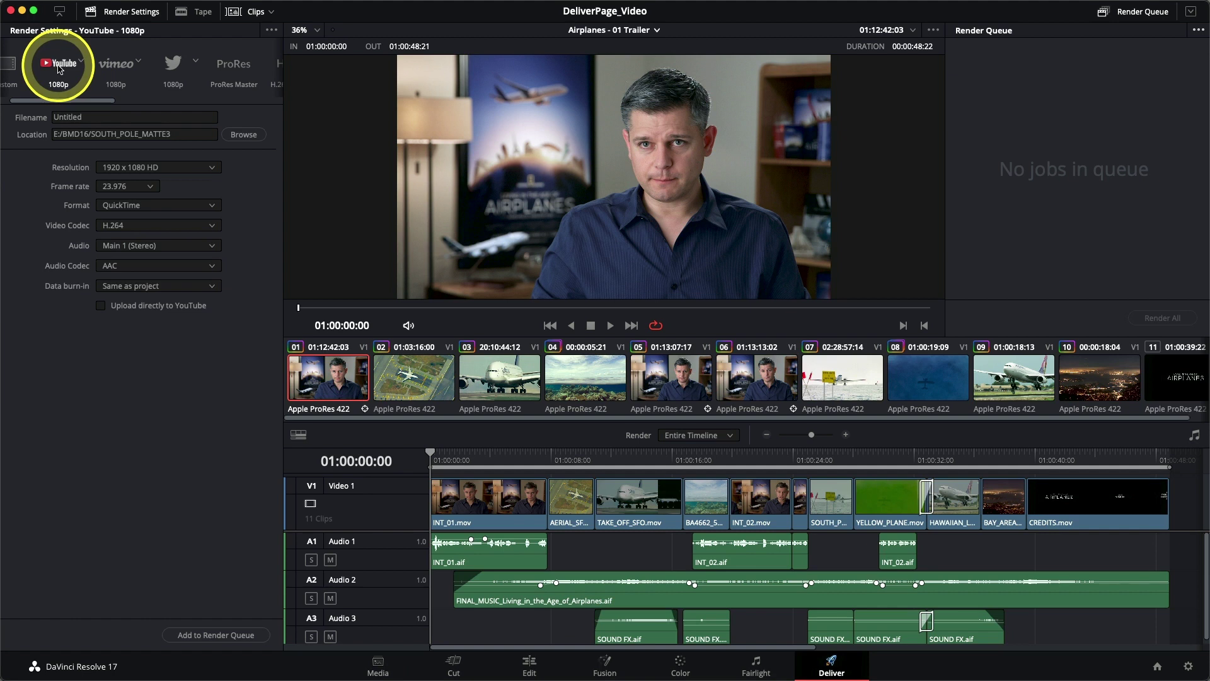
pyautogui.moveTo(81, 103); pyautogui.dragTo(149, 66)
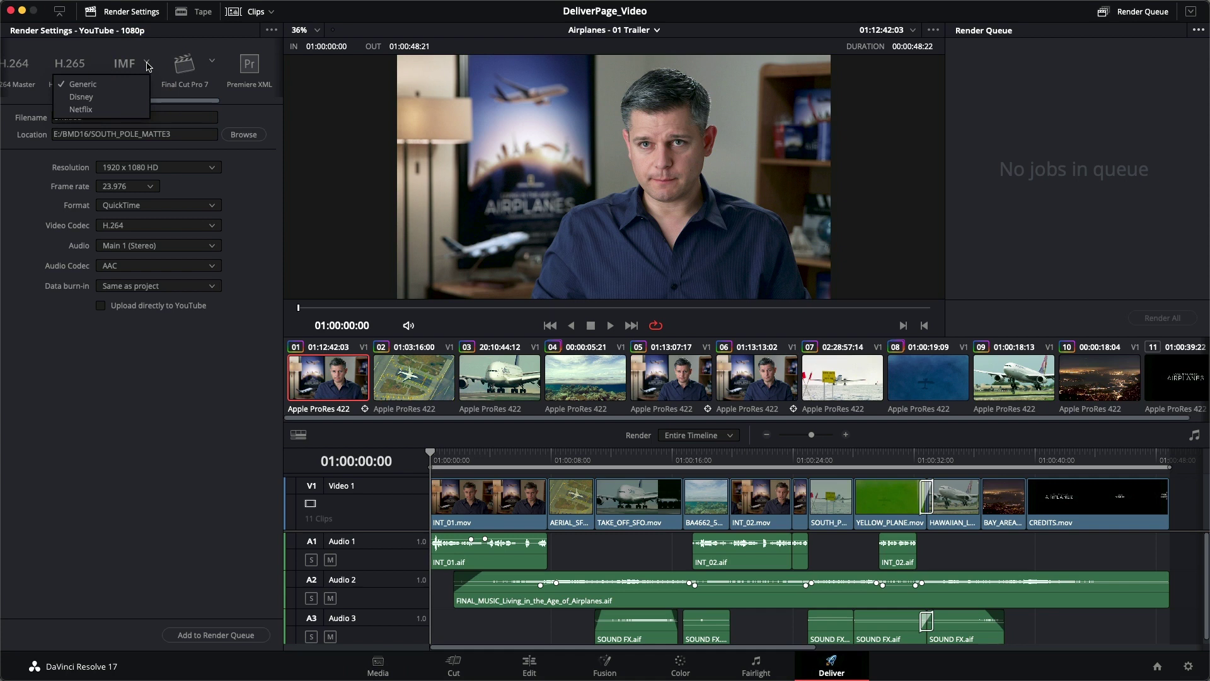
pyautogui.moveTo(148, 66); pyautogui.dragTo(173, 104)
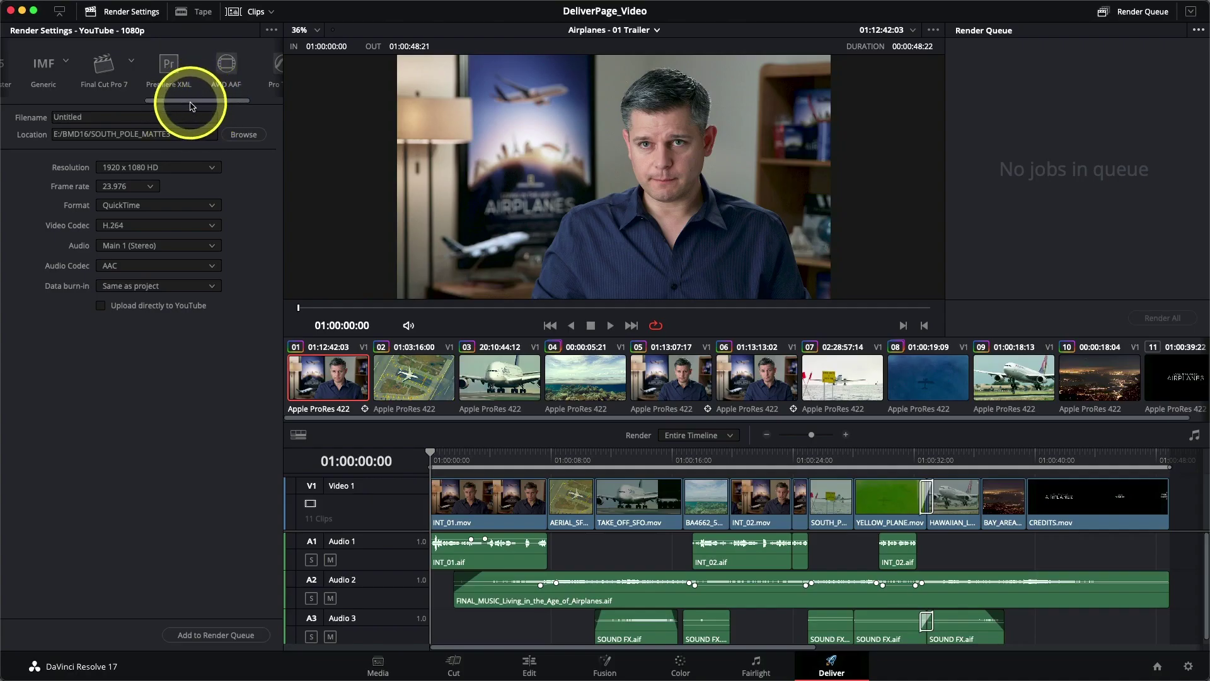
pyautogui.moveTo(190, 102); pyautogui.dragTo(32, 99)
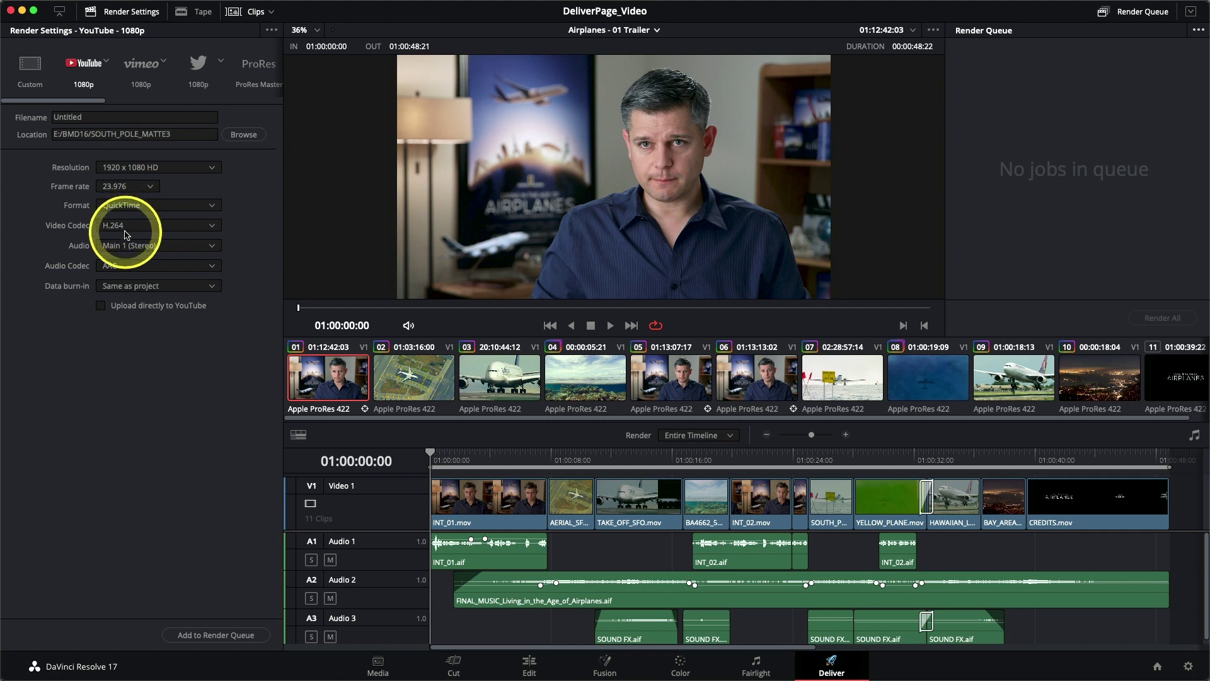
pyautogui.click(31, 73)
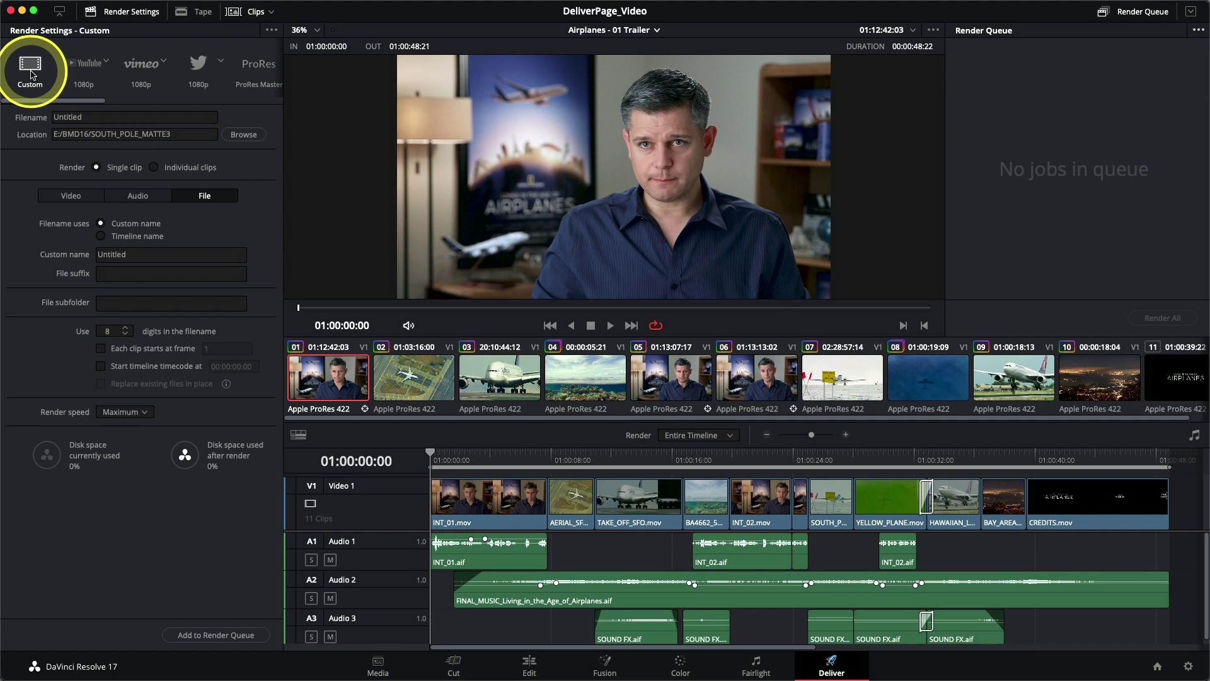
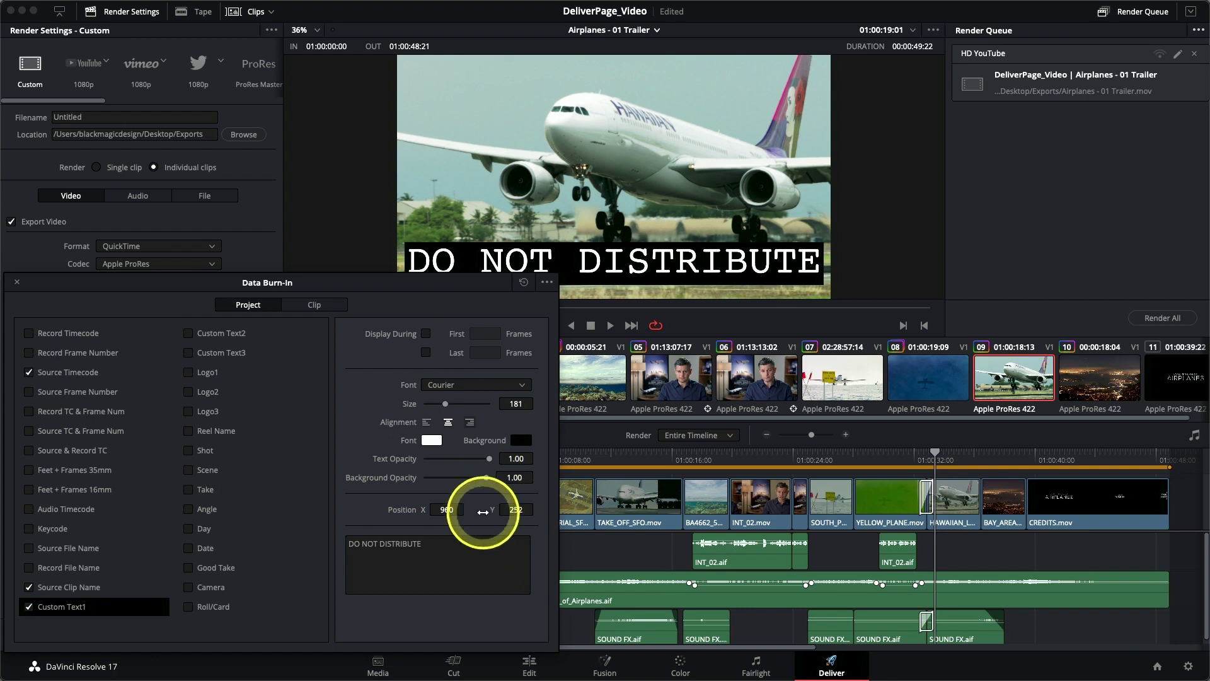
# - Move the DO NOT DISTRIBUTE burn-in text to Y position 627 and set its font to Arial
pyautogui.moveTo(513, 510)
pyautogui.mouseDown()
pyautogui.moveTo(763, 502)
pyautogui.moveTo(750, 498)
pyautogui.mouseUp()
pyautogui.click(470, 386)
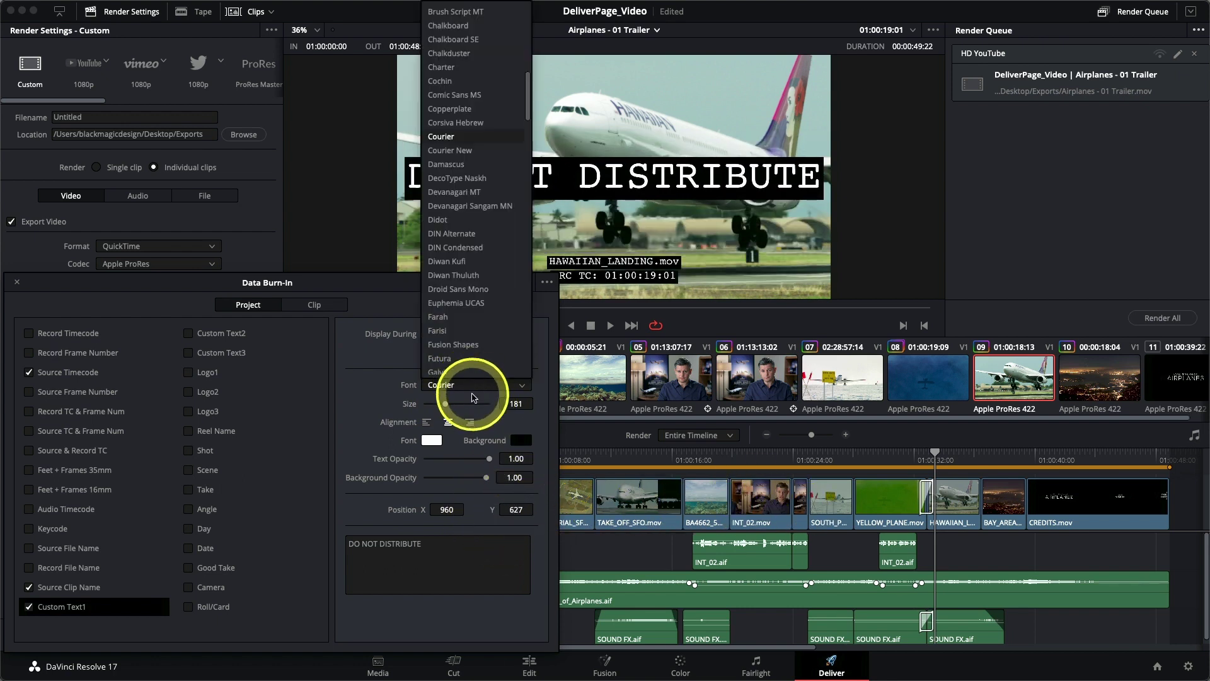
pyautogui.scroll(5, 464, 305)
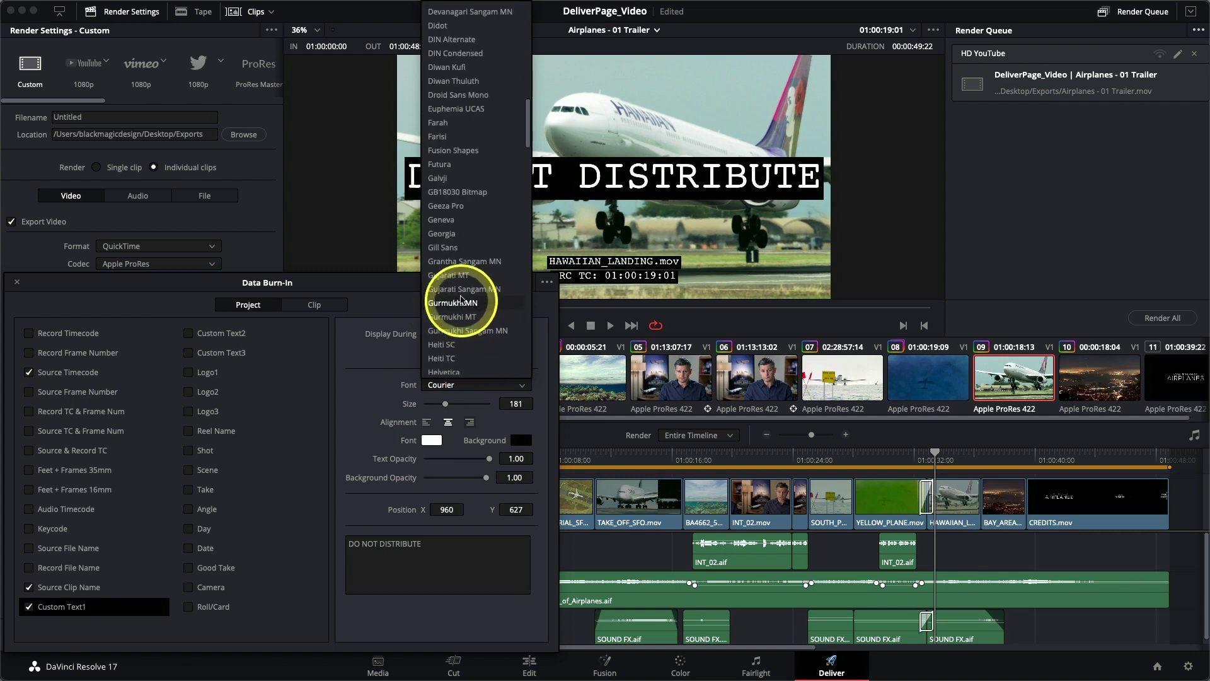
pyautogui.scroll(6, 467, 300)
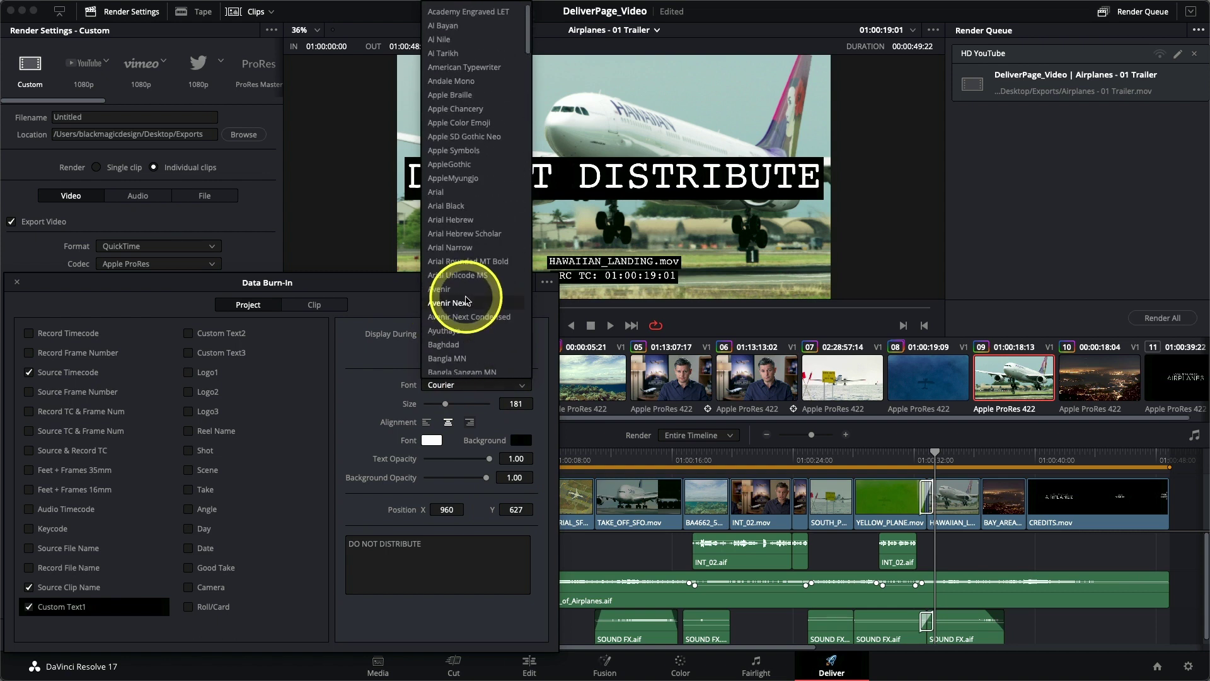
pyautogui.click(443, 191)
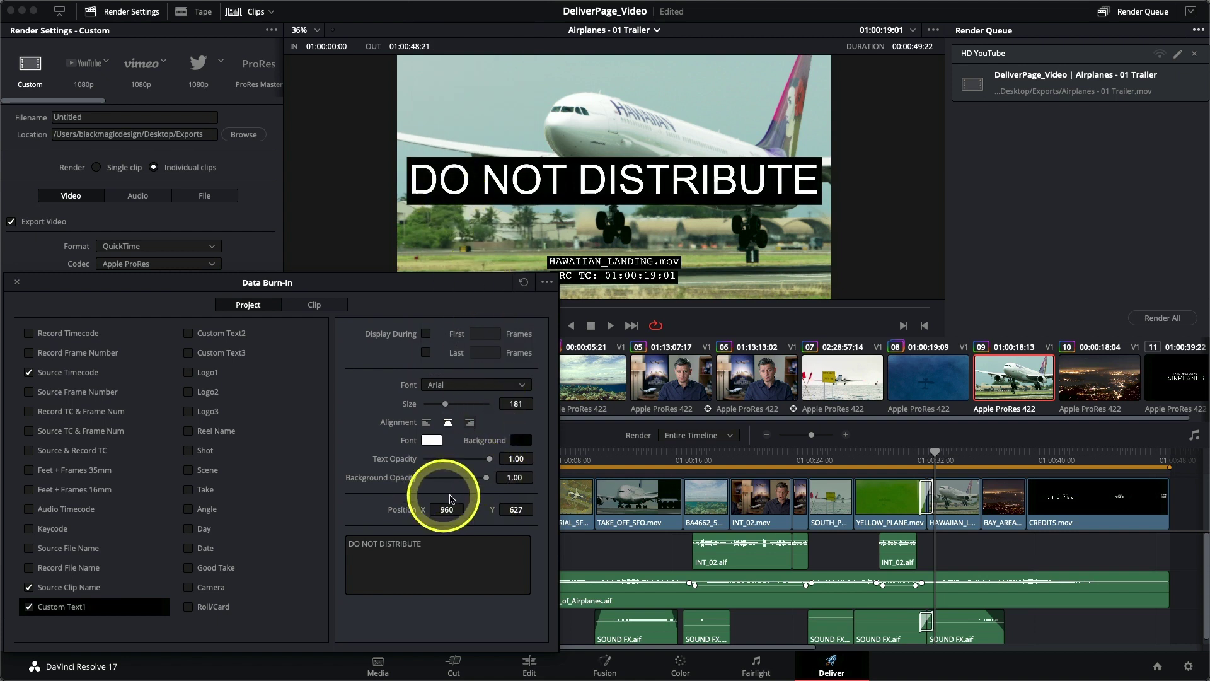
# - Set the custom burn-in text's background opacity to 0.00 and its text opacity to 0.40
pyautogui.moveTo(498, 485); pyautogui.dragTo(404, 481)
pyautogui.moveTo(489, 458); pyautogui.dragTo(514, 459)
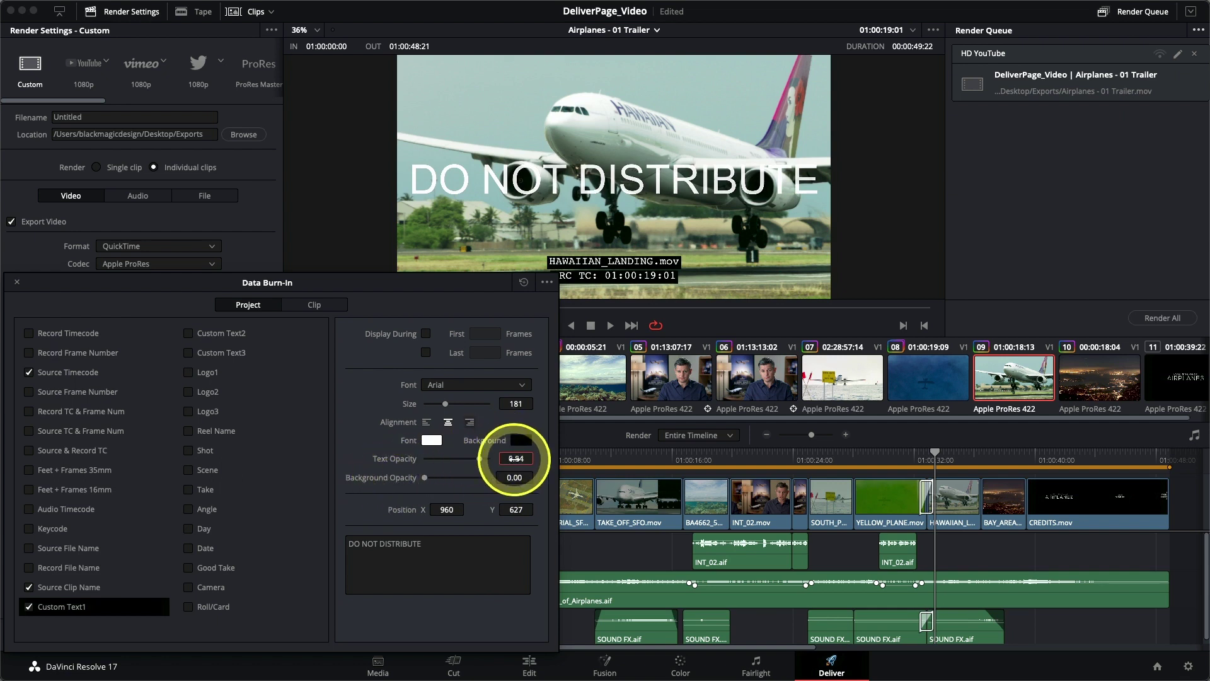
pyautogui.write('0.4')
pyautogui.press('Return')
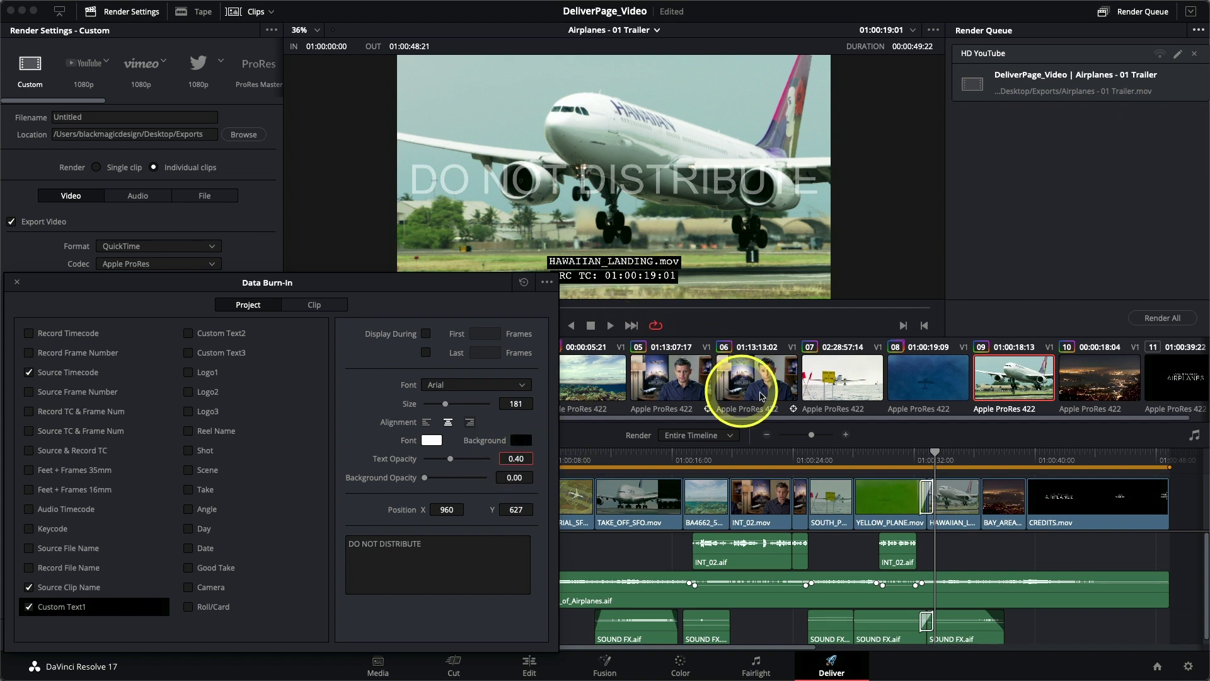
# - Check the burn-in text on several timeline clips and close the Data Burn-In window
pyautogui.click(760, 368)
pyautogui.click(677, 368)
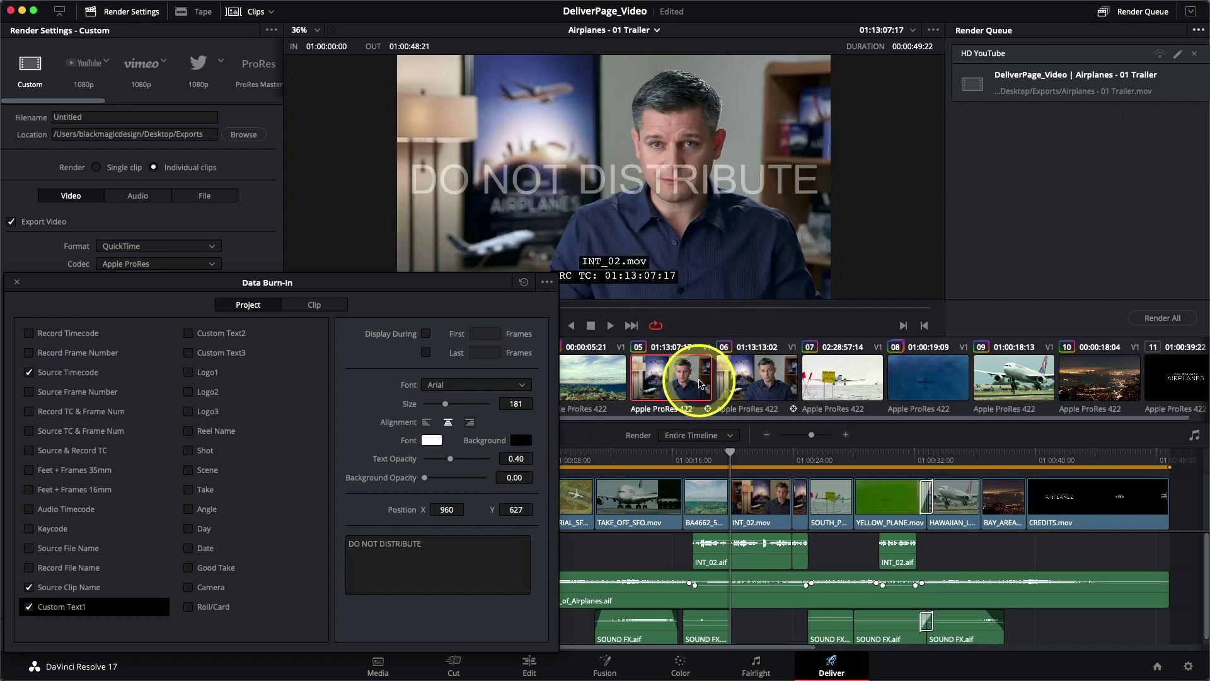
pyautogui.click(594, 377)
pyautogui.click(842, 377)
pyautogui.click(928, 377)
pyautogui.click(1006, 374)
pyautogui.click(1085, 375)
pyautogui.click(996, 376)
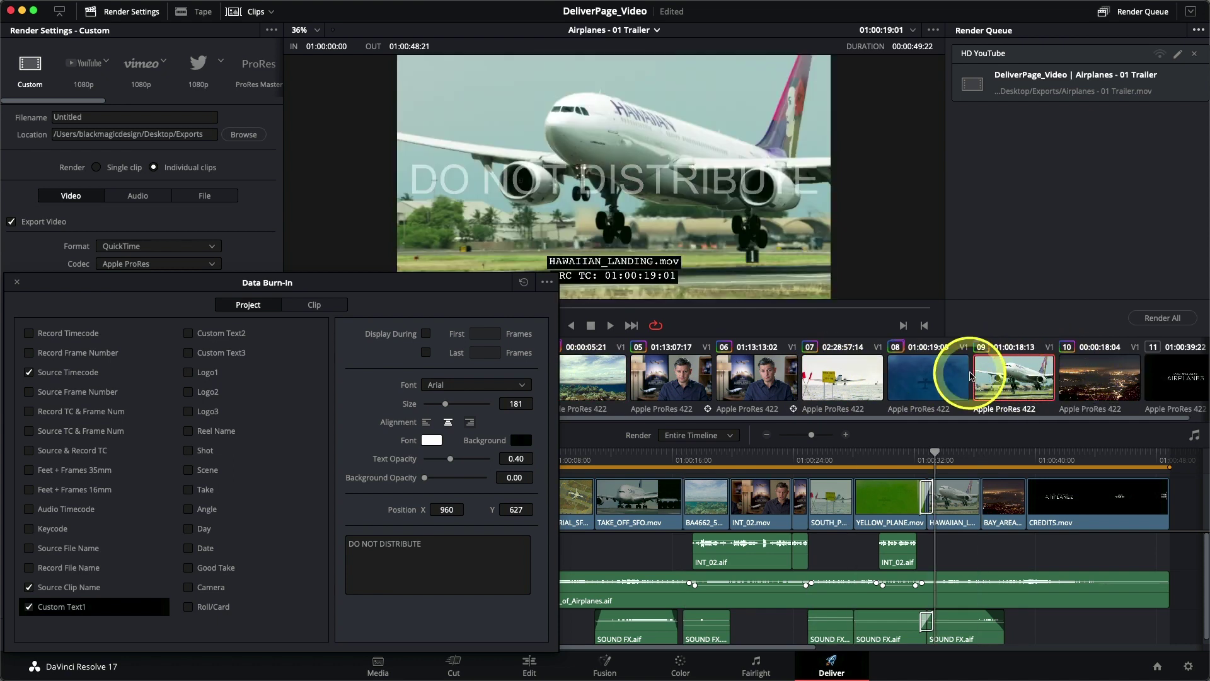
pyautogui.click(952, 374)
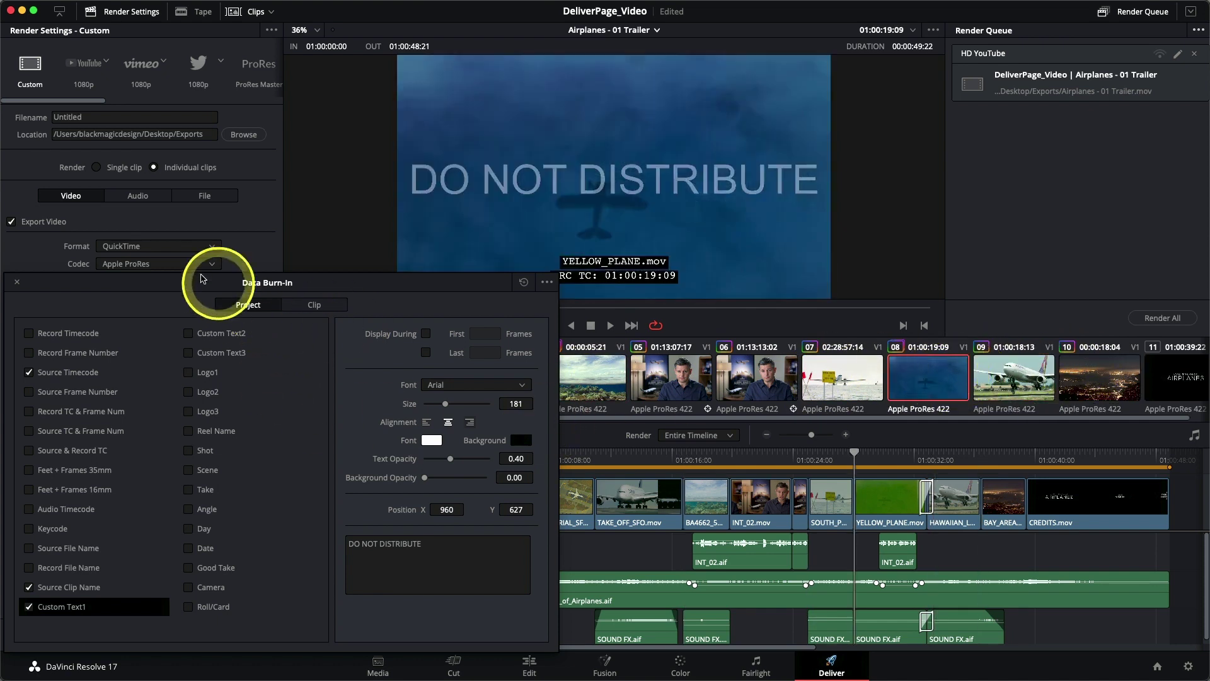
pyautogui.moveTo(139, 274)
pyautogui.mouseDown()
pyautogui.moveTo(459, 266)
pyautogui.moveTo(493, 229)
pyautogui.mouseUp()
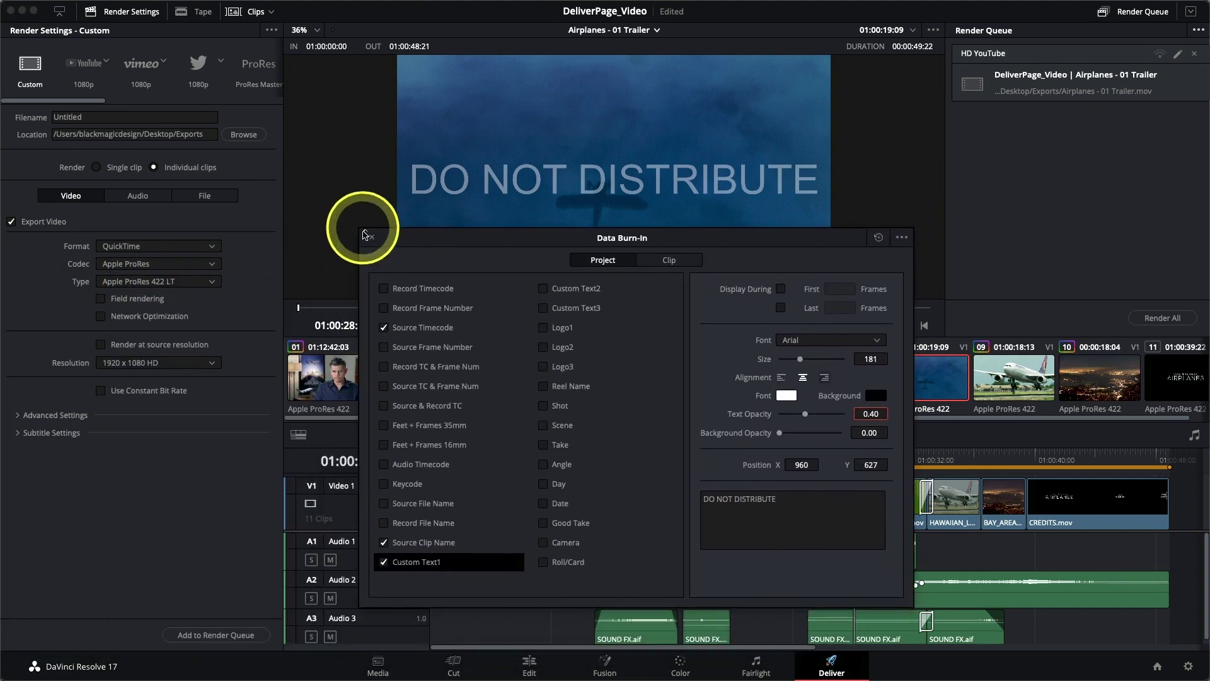
pyautogui.click(372, 238)
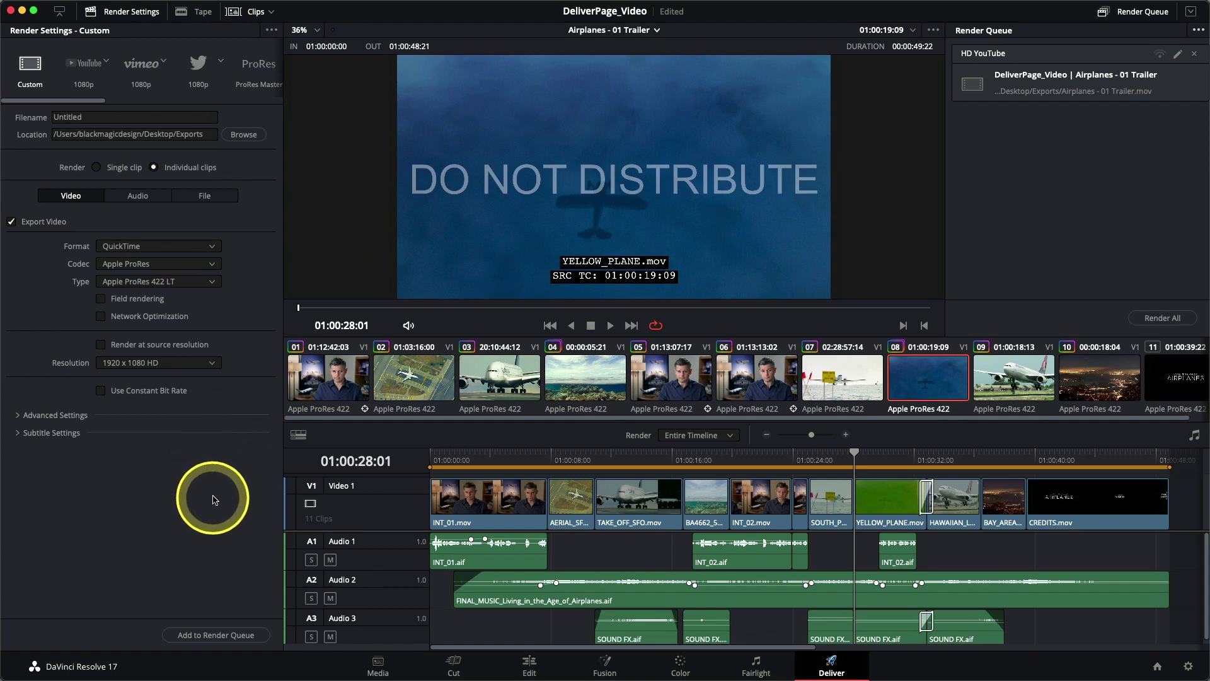
# - Name the exported files by source name, with unique filenames added as a suffix
pyautogui.click(203, 198)
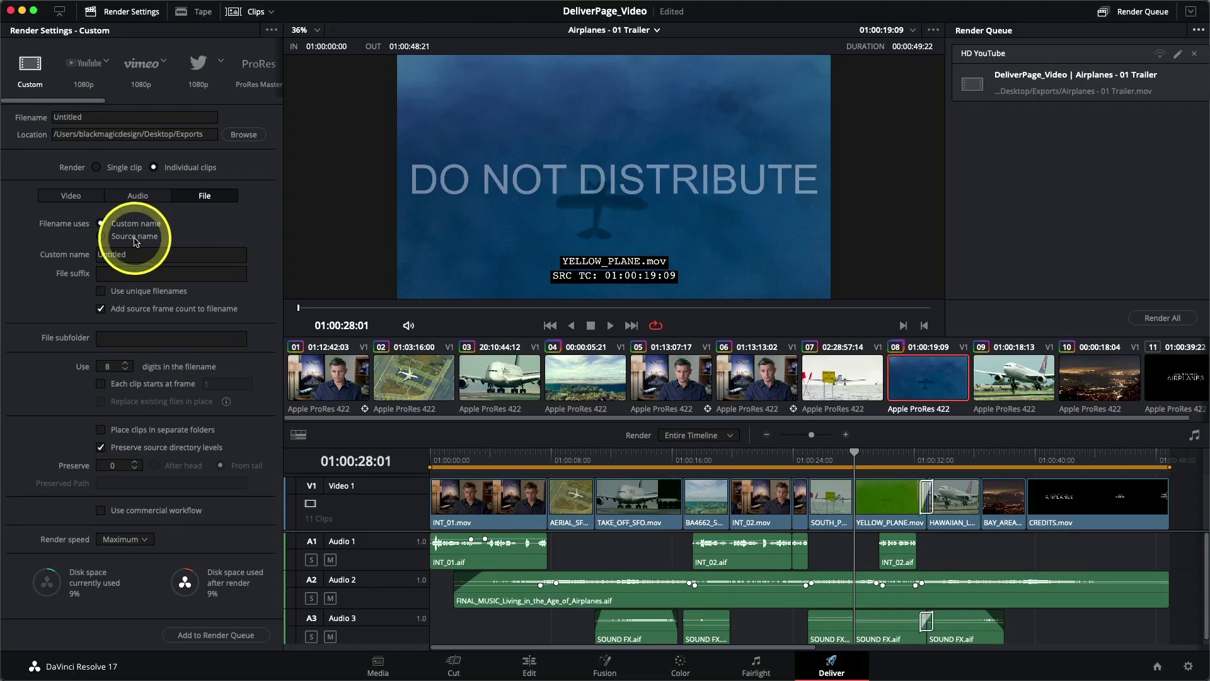
pyautogui.click(135, 241)
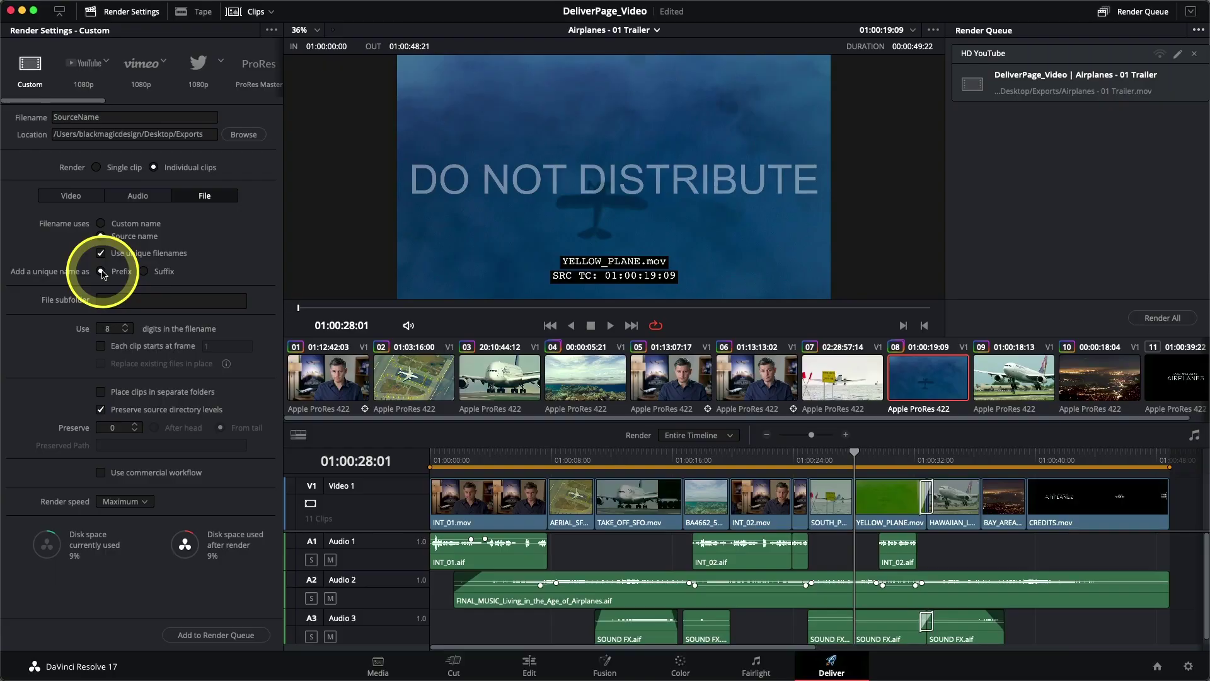
pyautogui.click(144, 272)
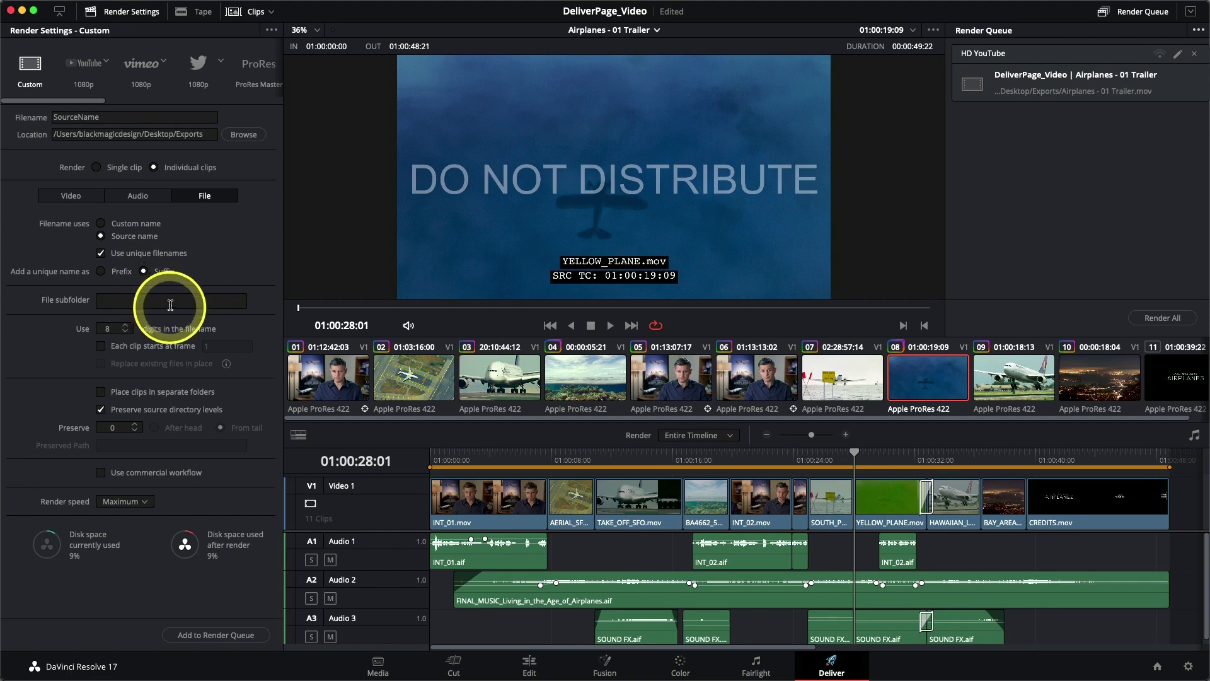
# - Add the individual-clips export to the render queue and rename the job Dailies
pyautogui.click(212, 635)
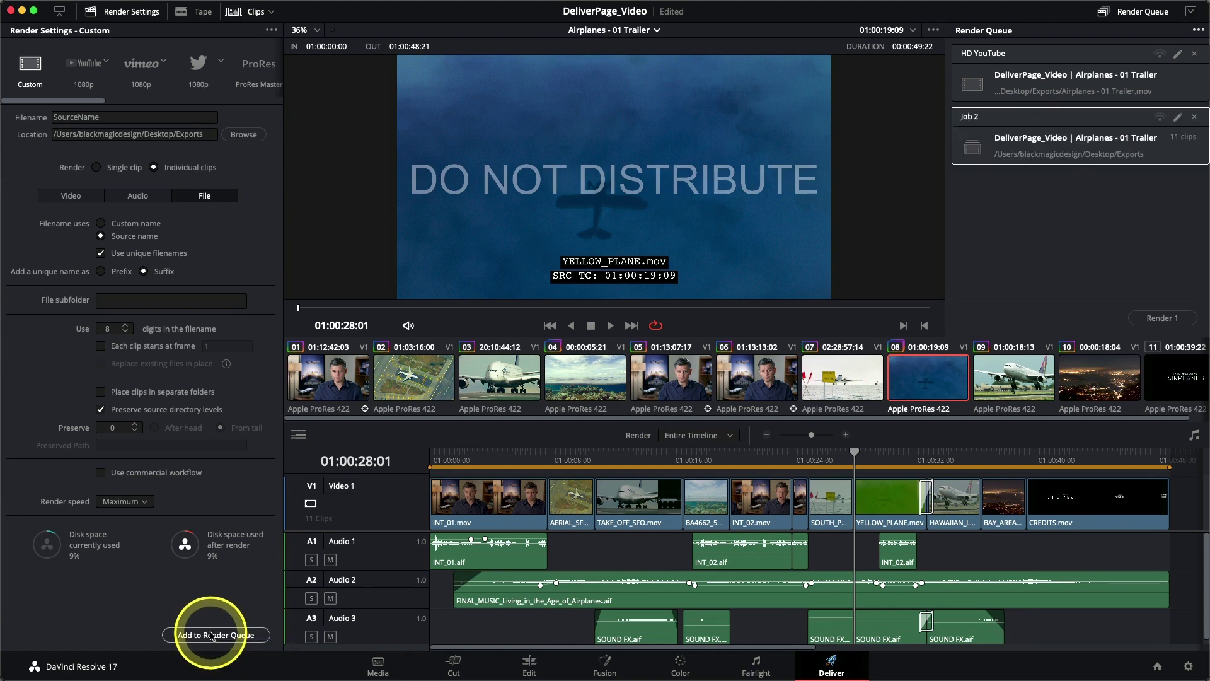
pyautogui.click(974, 122)
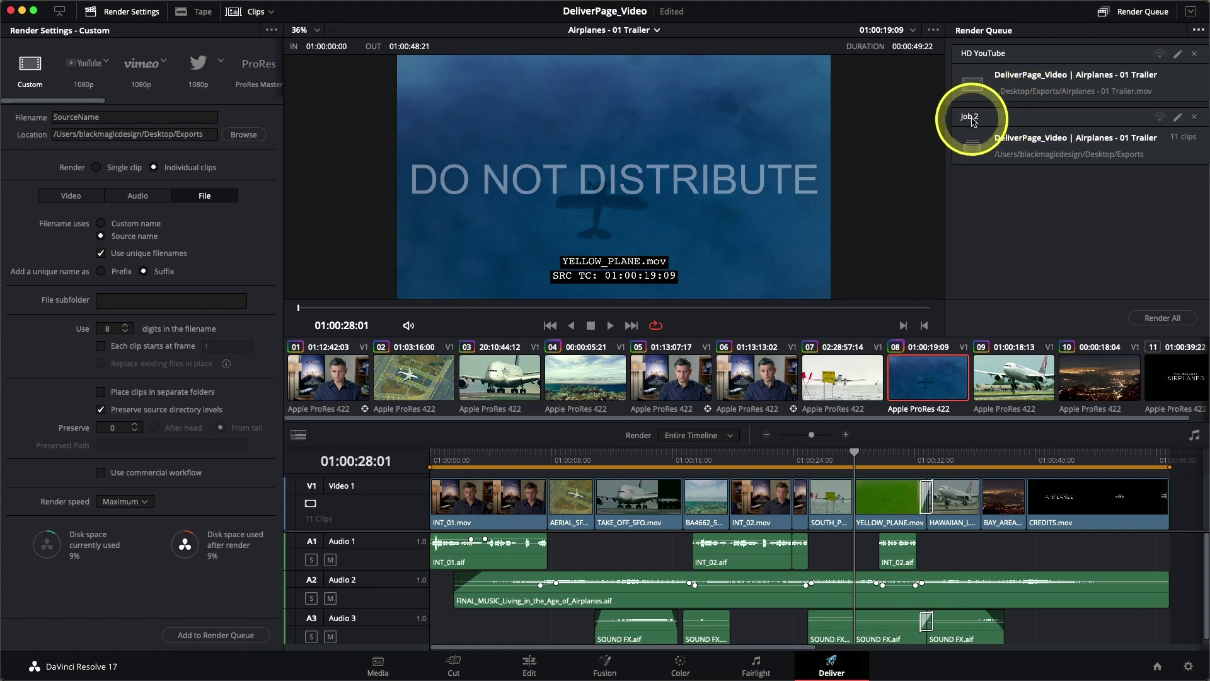
pyautogui.click(1036, 254)
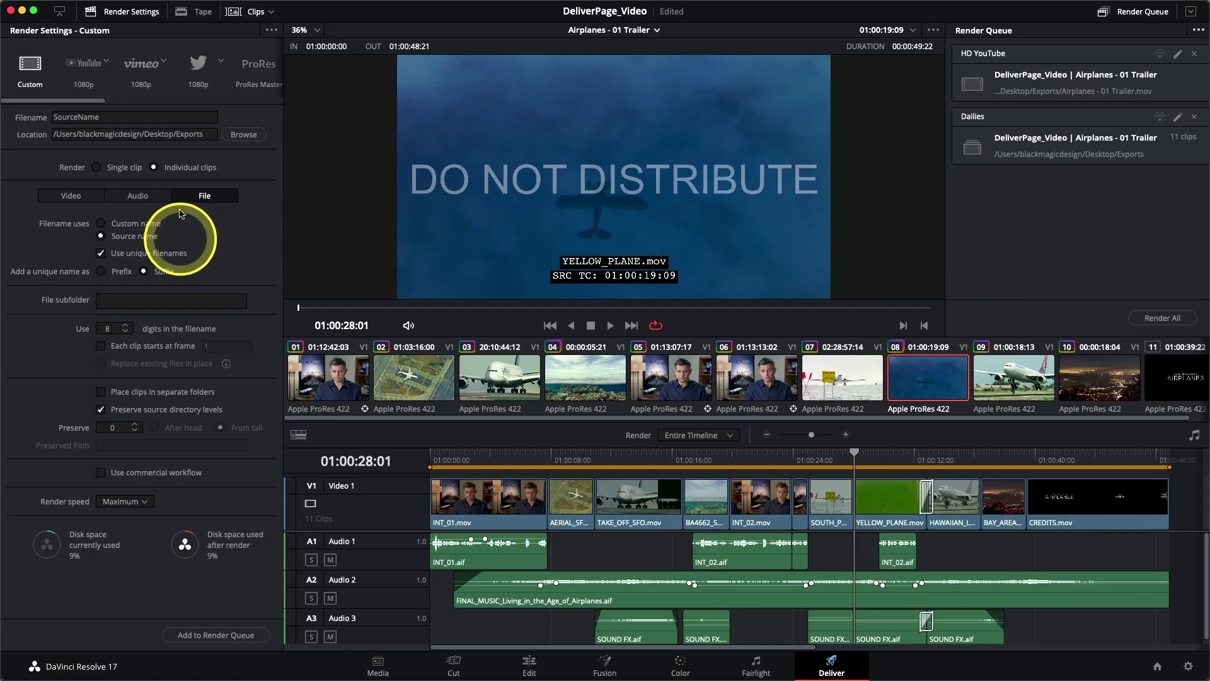
# - Save the current render settings as a new preset named "Prores dailies"
pyautogui.click(271, 32)
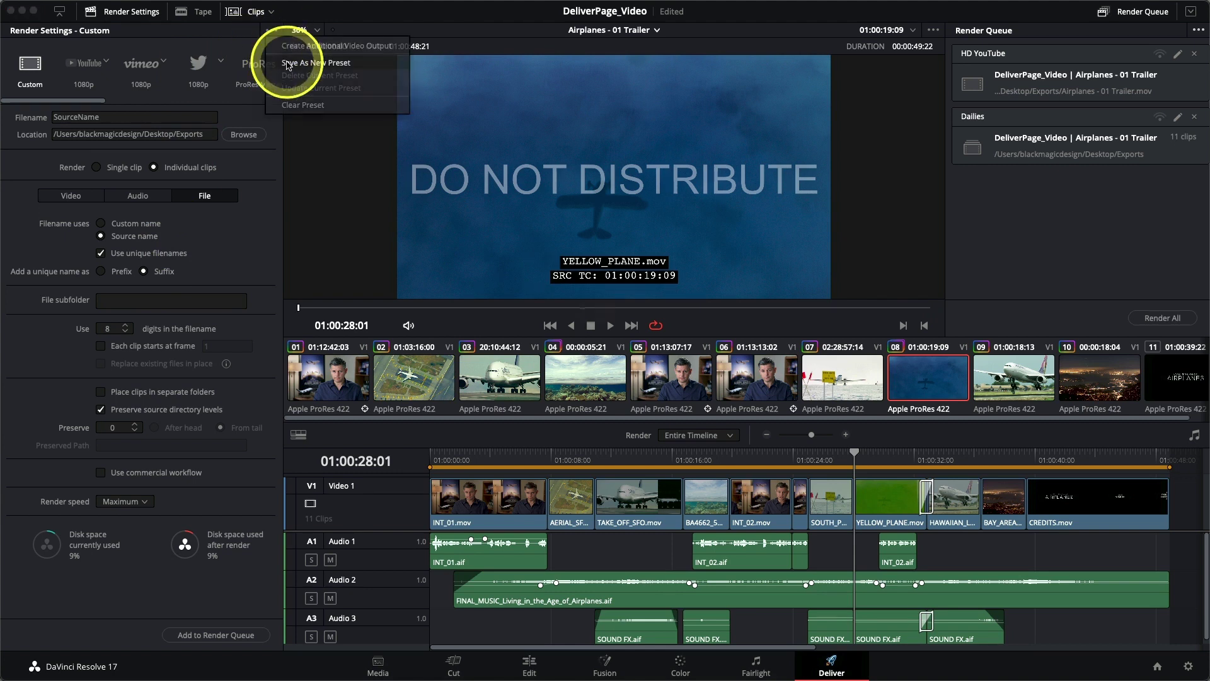
pyautogui.click(288, 64)
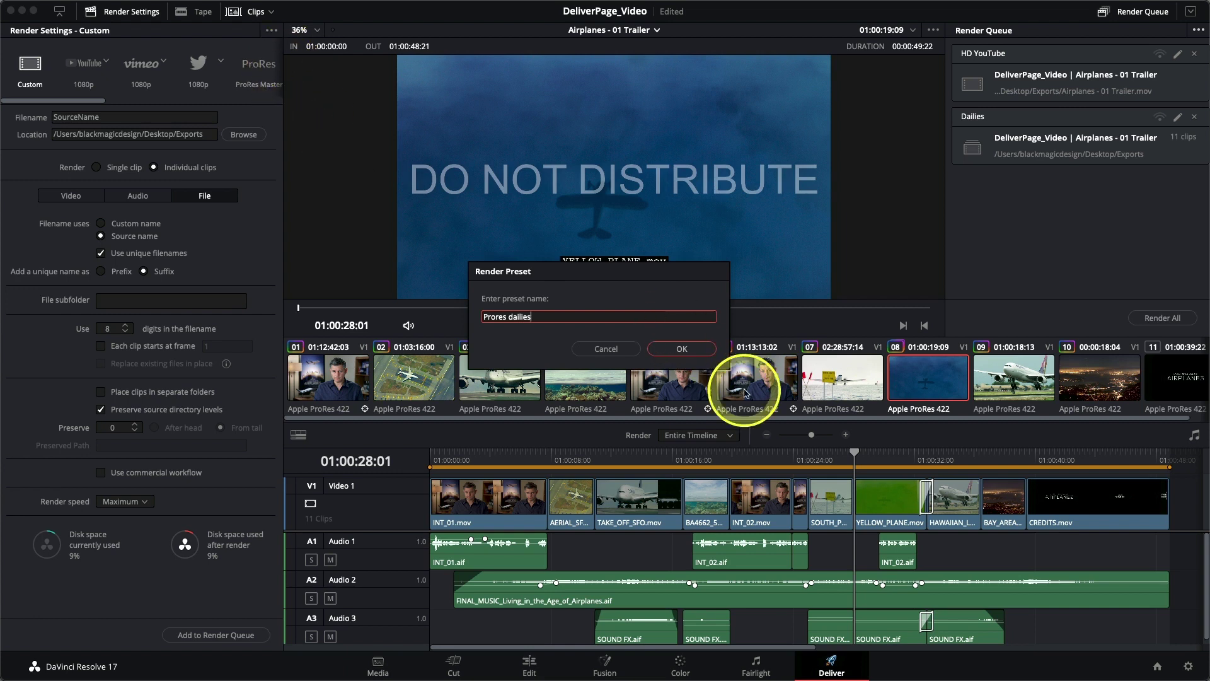
pyautogui.click(675, 349)
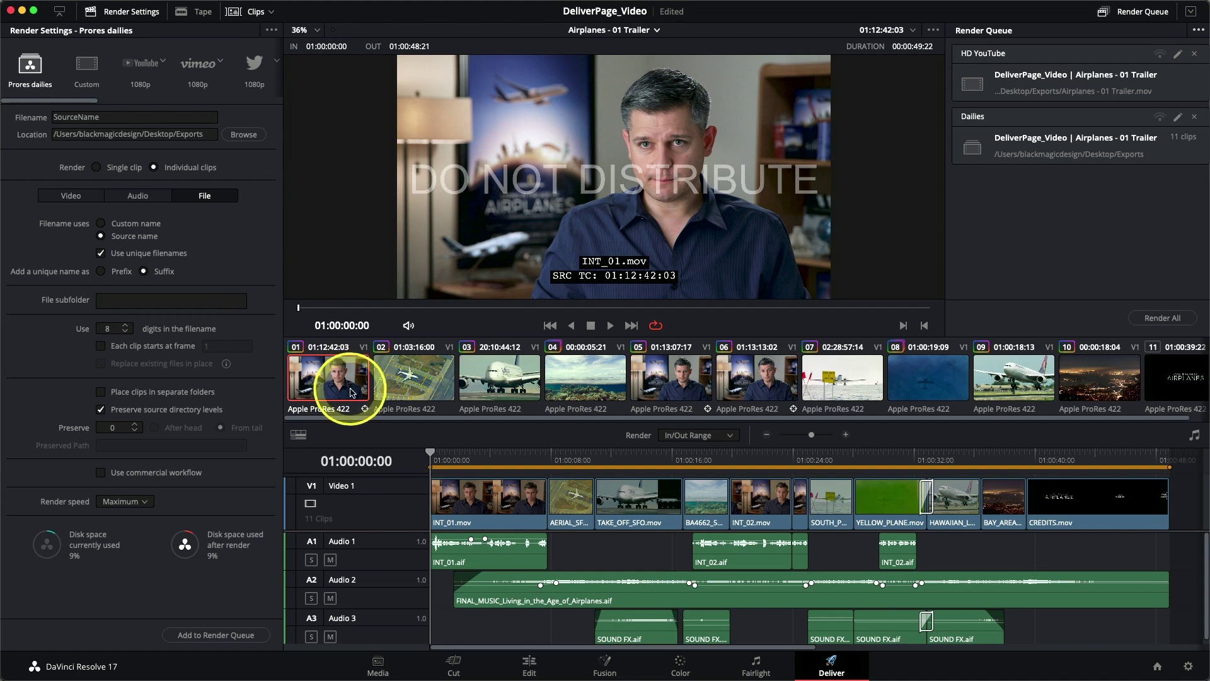
# - Limit the render range to the first three clips, ending at 01:00:16:17, and clear the in and out points
pyautogui.click(601, 387)
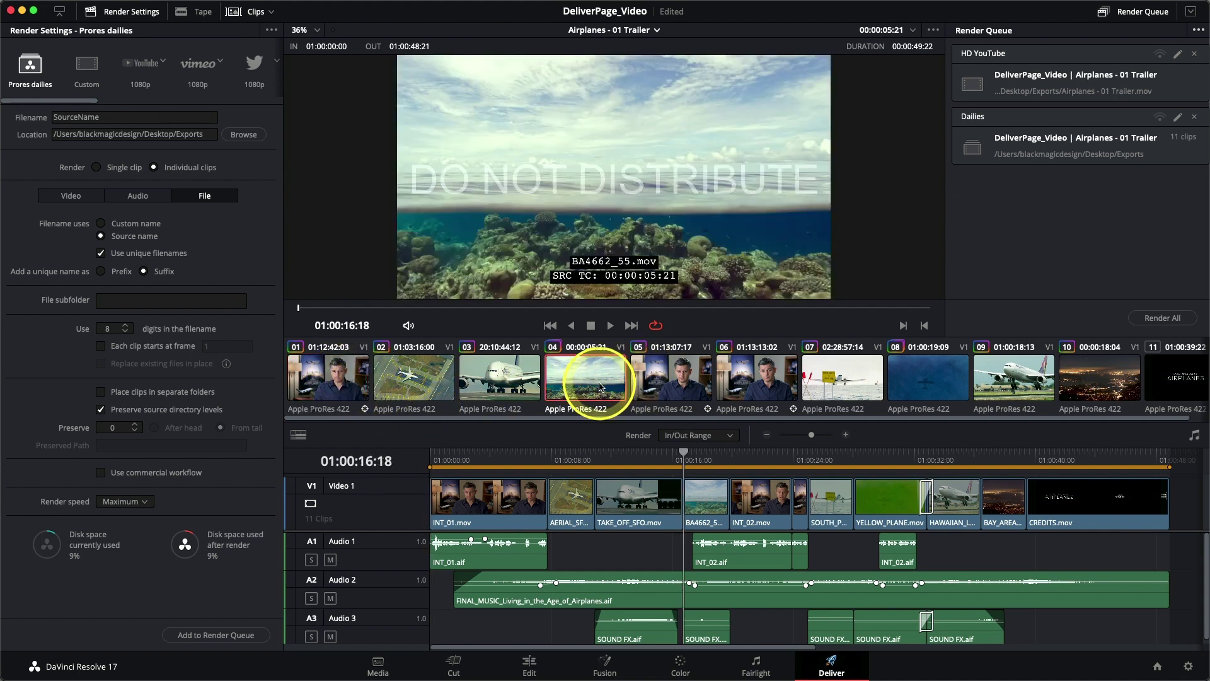
pyautogui.press('o')
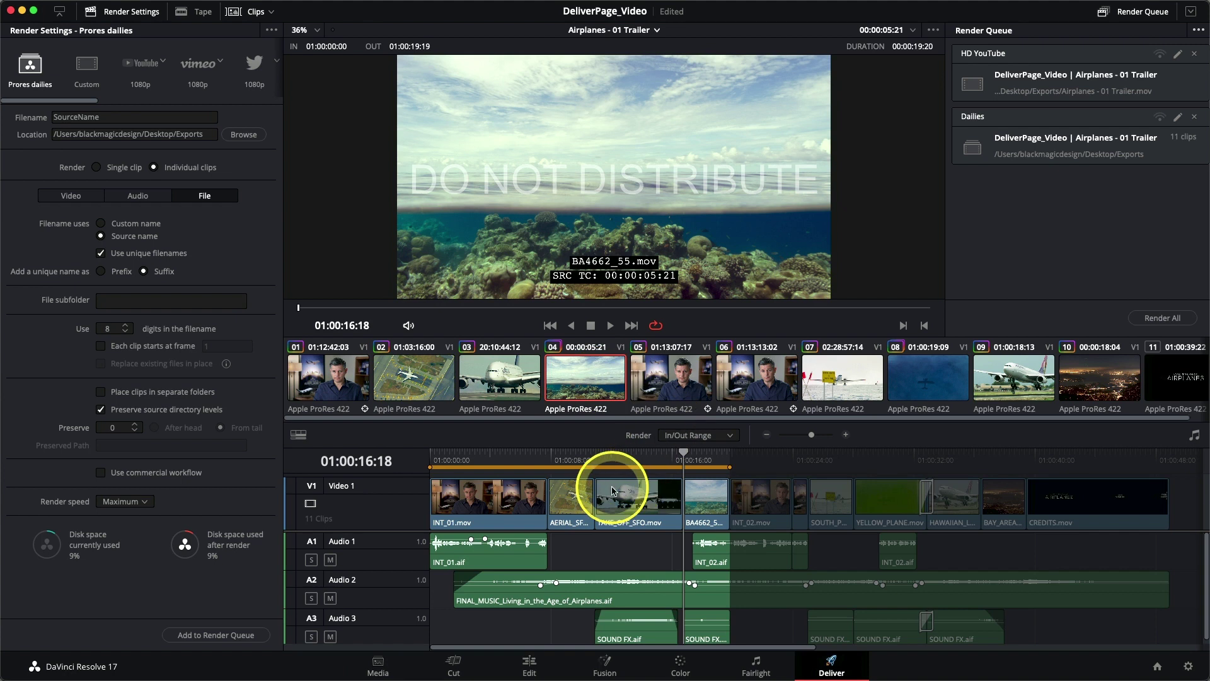
pyautogui.moveTo(640, 453)
pyautogui.mouseDown()
pyautogui.moveTo(731, 453)
pyautogui.moveTo(620, 458)
pyautogui.moveTo(637, 455)
pyautogui.moveTo(638, 472)
pyautogui.mouseUp()
pyautogui.press('o')
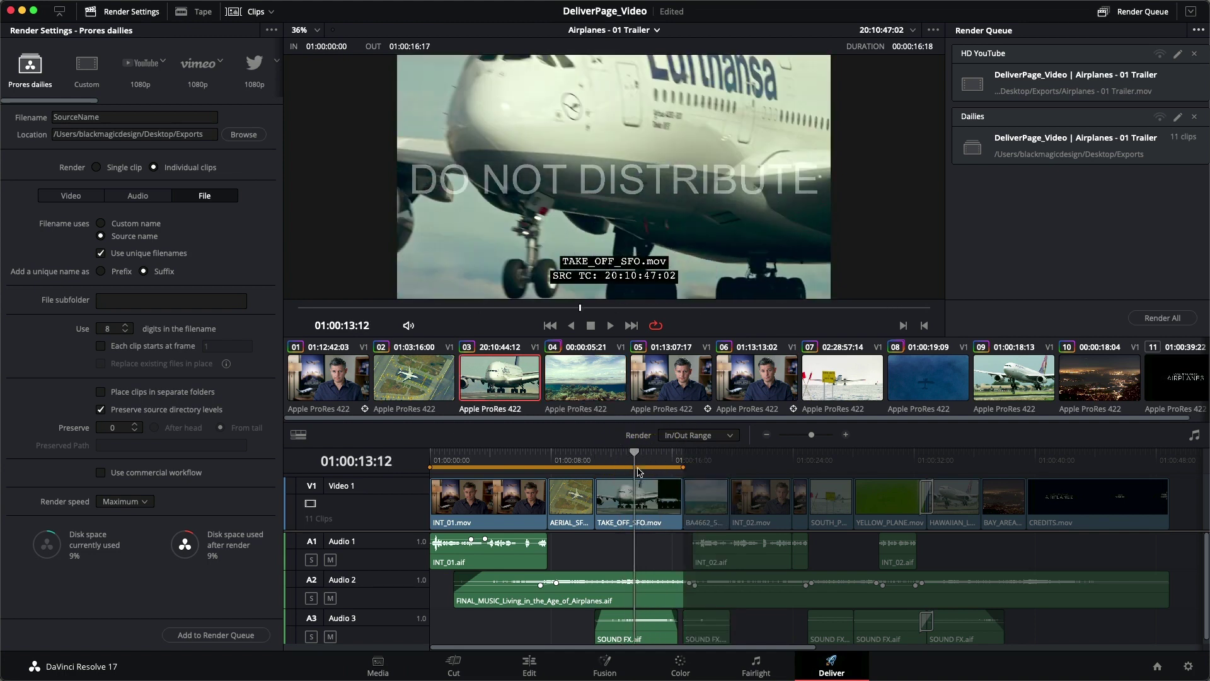
pyautogui.hotkey('alt', 'x')
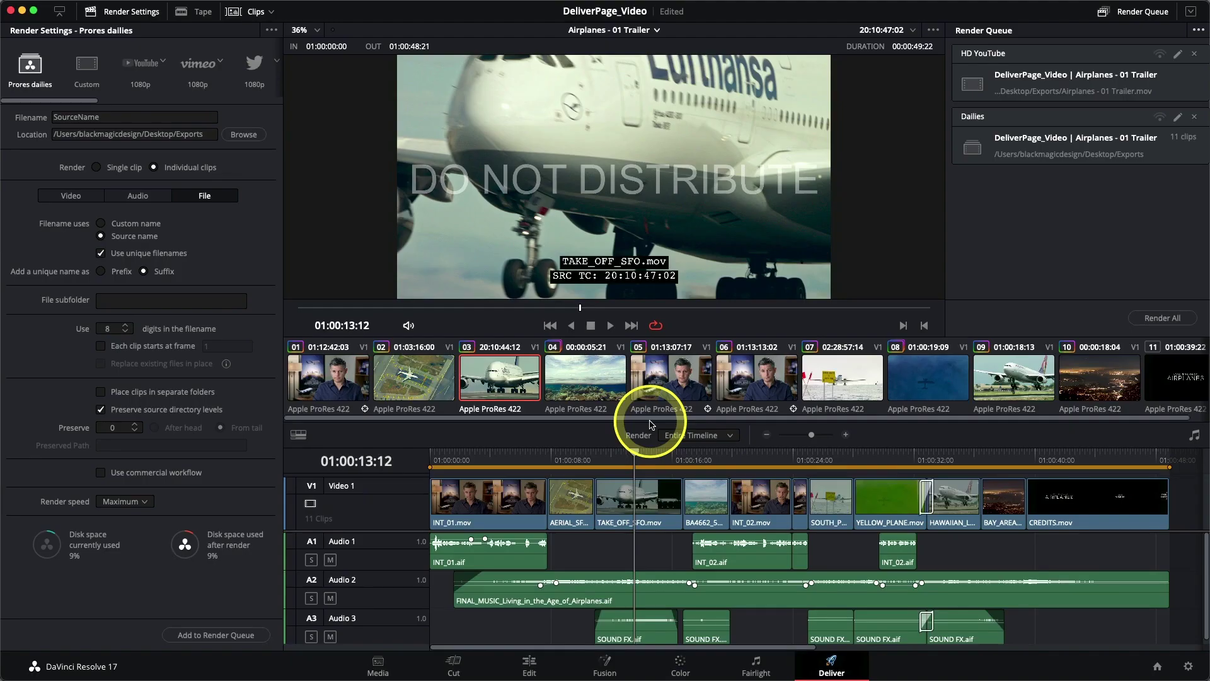
# - Switch to the "Airplanes - 02 Alternative Trailer" timeline
pyautogui.click(602, 31)
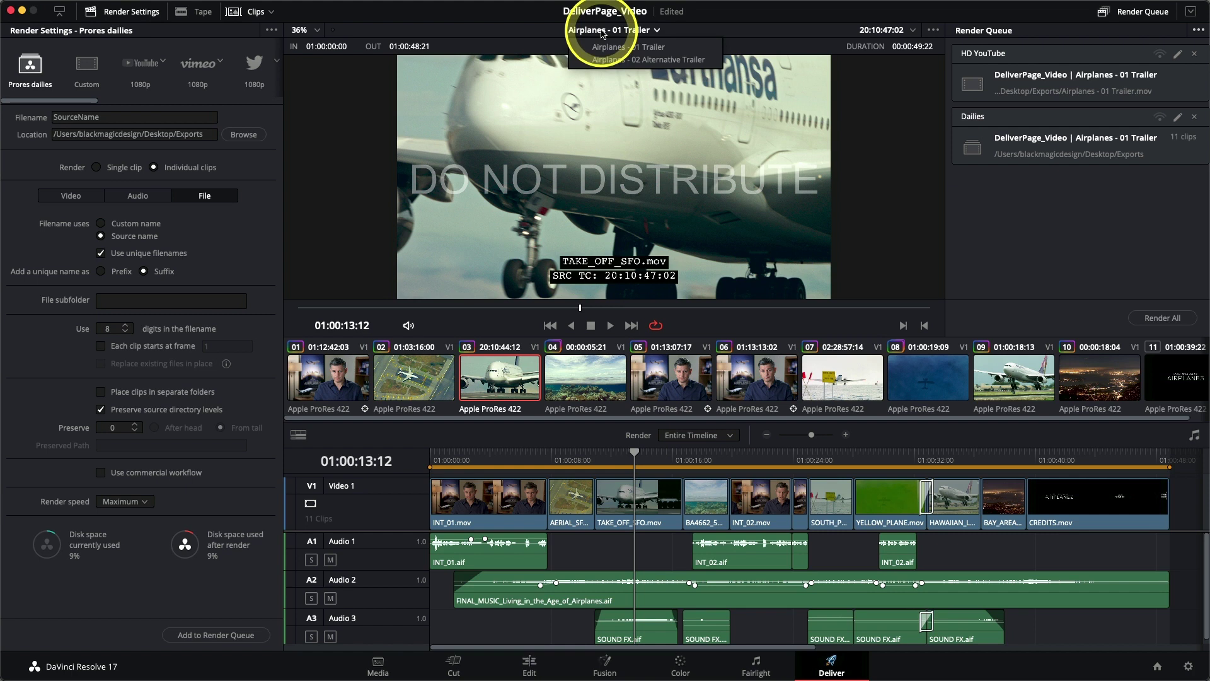
pyautogui.click(649, 60)
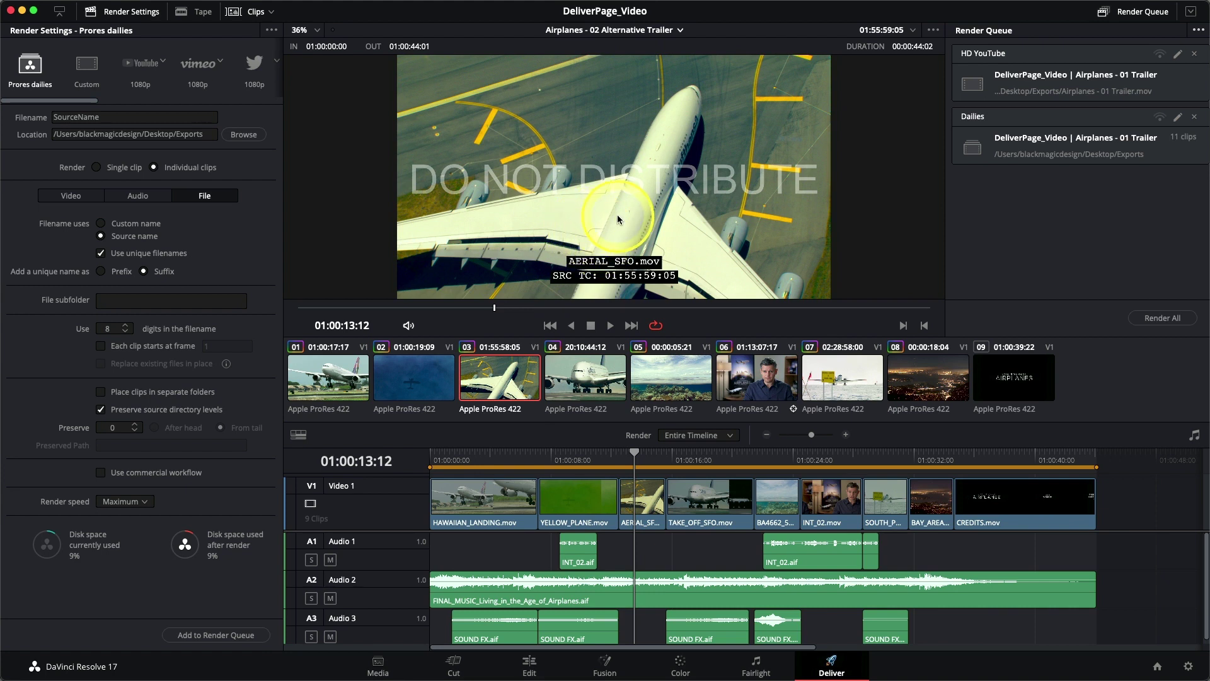
# - Try setting the data burn-in to None in the advanced video settings, and return it to Same as project
pyautogui.click(68, 195)
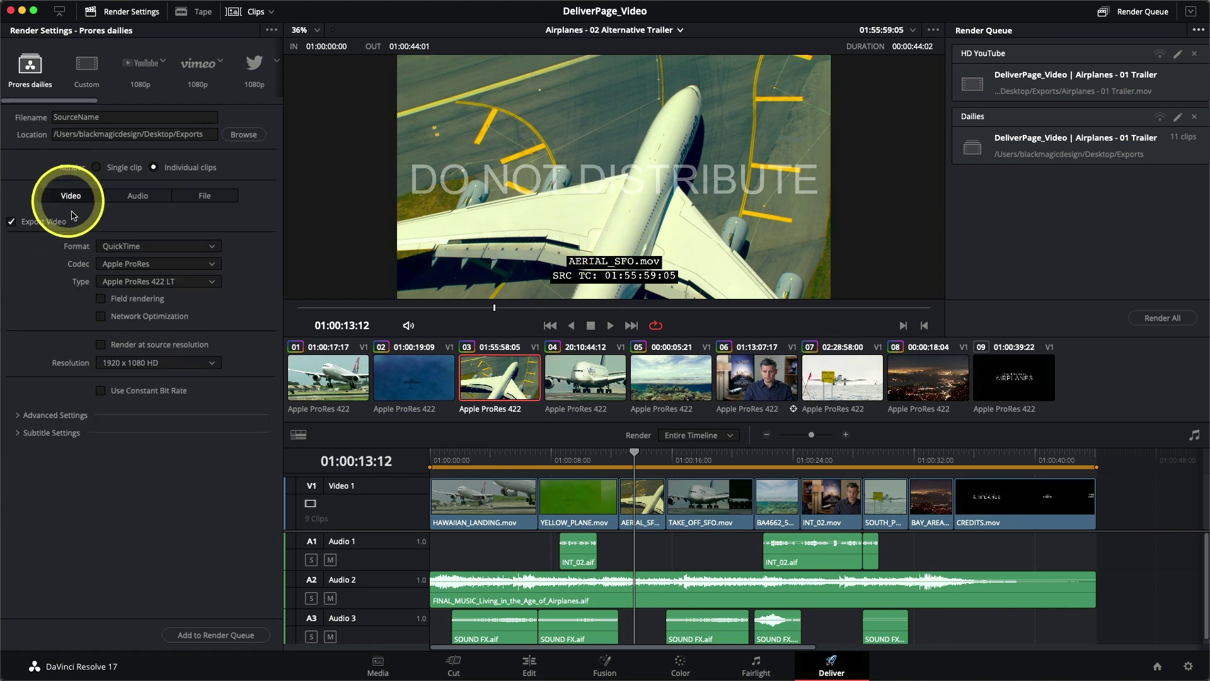
pyautogui.click(53, 416)
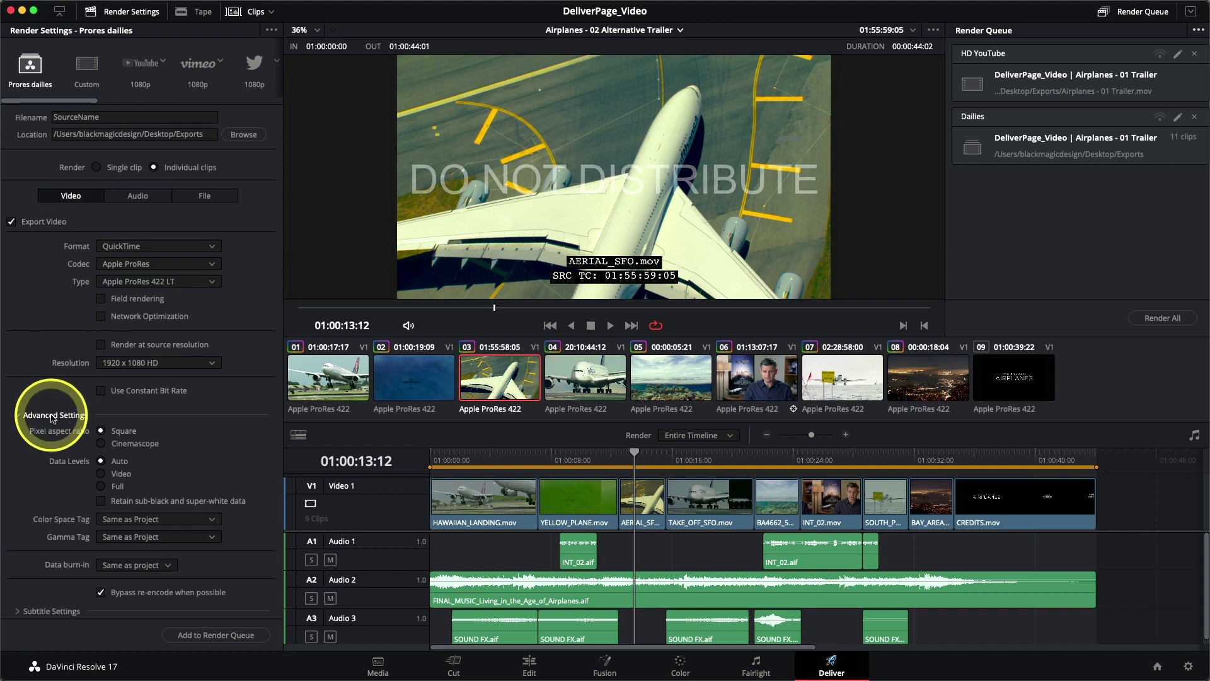
pyautogui.scroll(-3, 55, 435)
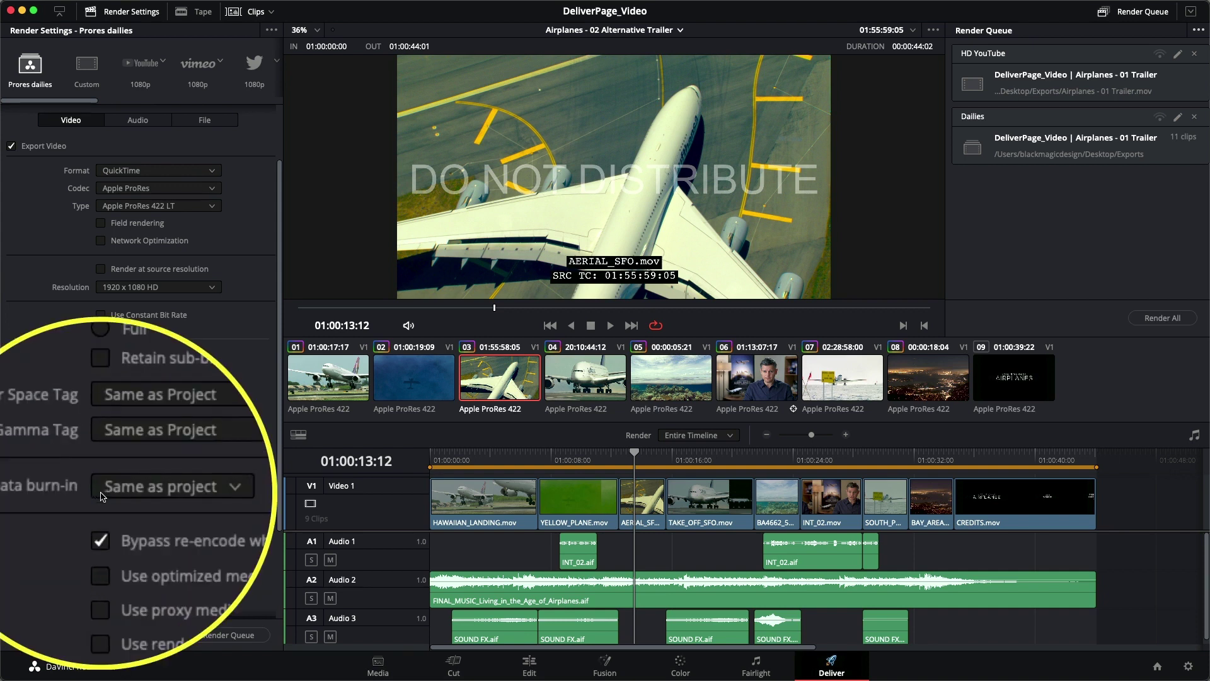
pyautogui.click(126, 489)
pyautogui.click(120, 518)
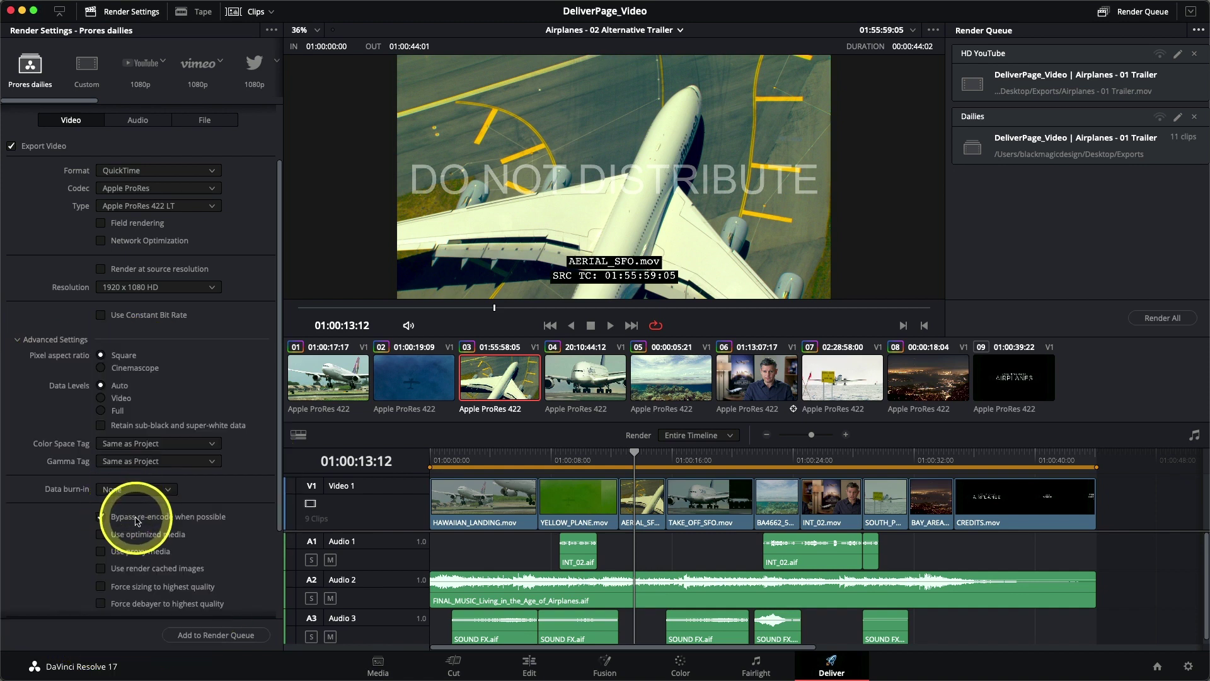
pyautogui.click(135, 489)
pyautogui.click(140, 504)
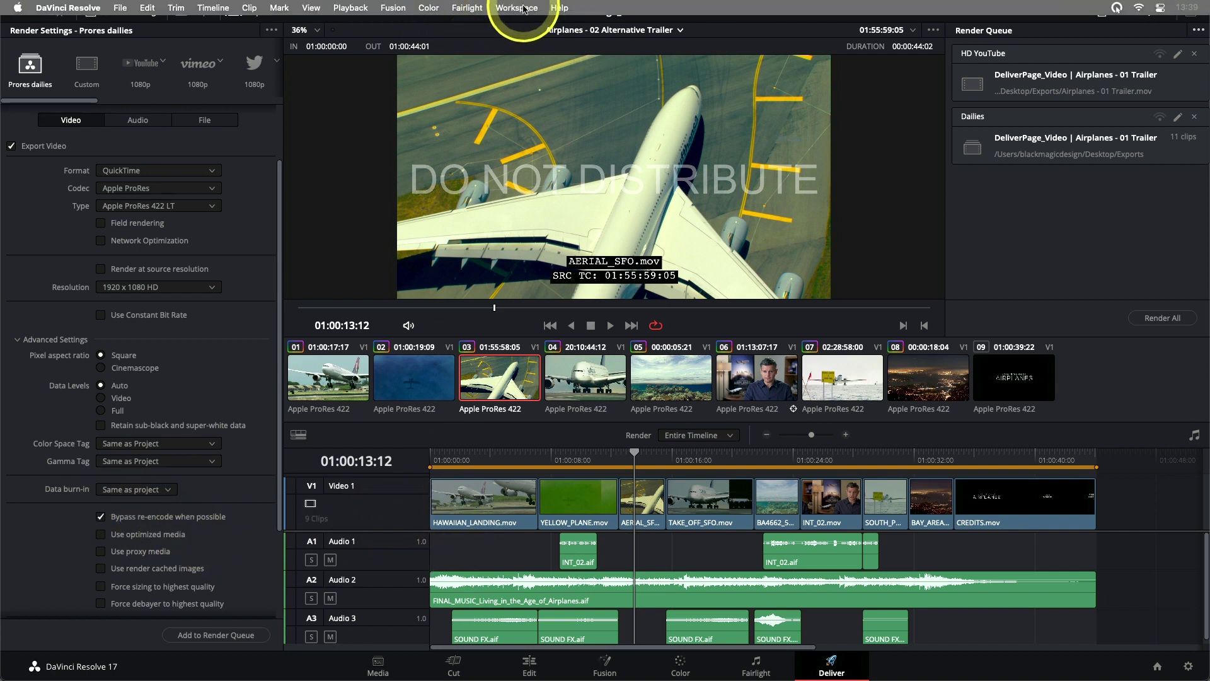
# - Reset the project's Data Burn-In settings to clear the watermark, timecode and clip name, and close the window
pyautogui.click(522, 7)
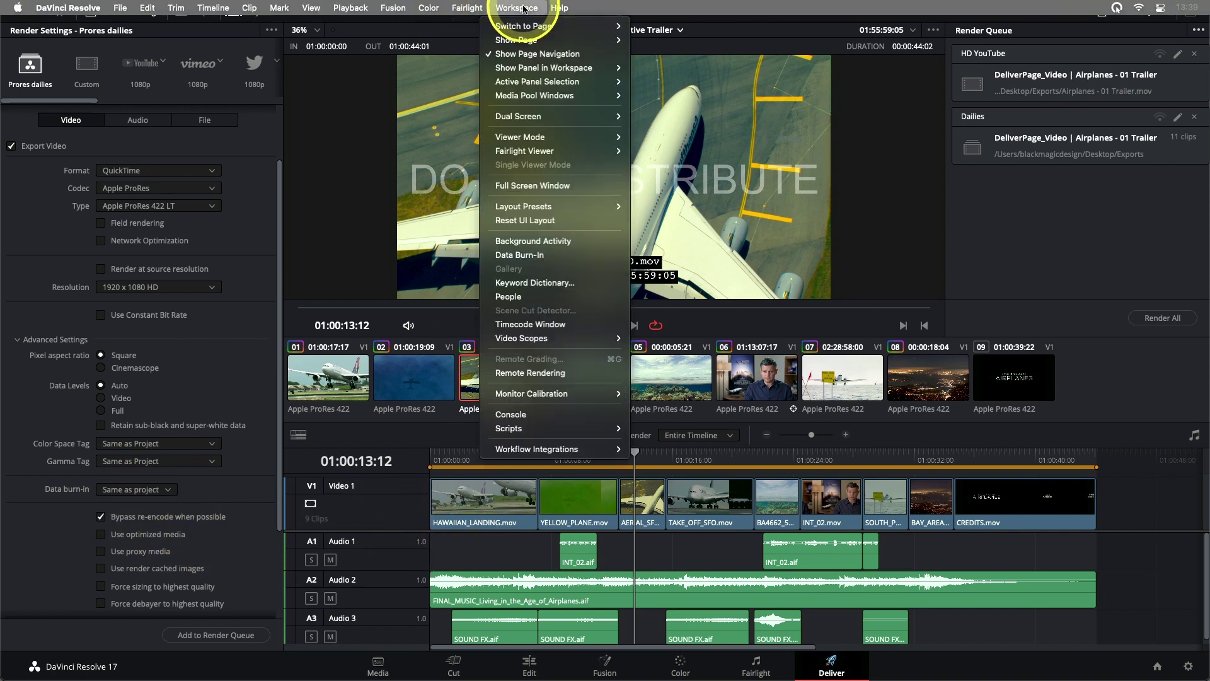
pyautogui.click(519, 255)
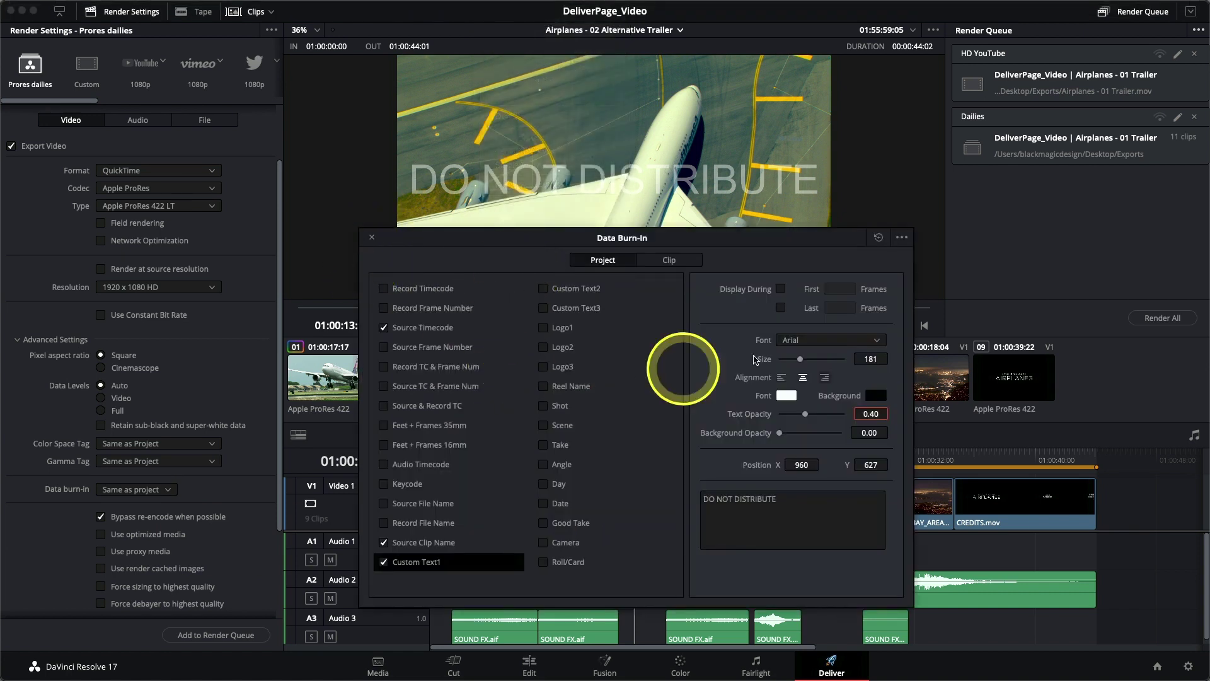
pyautogui.click(882, 243)
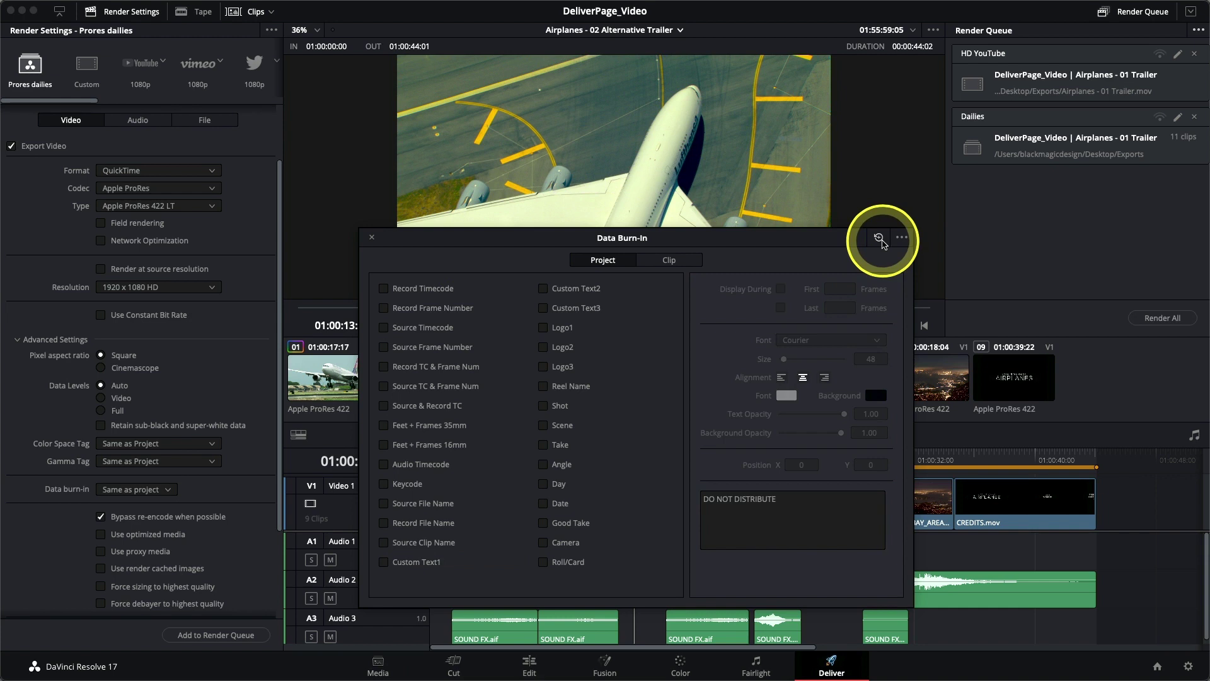
pyautogui.moveTo(778, 245); pyautogui.dragTo(781, 337)
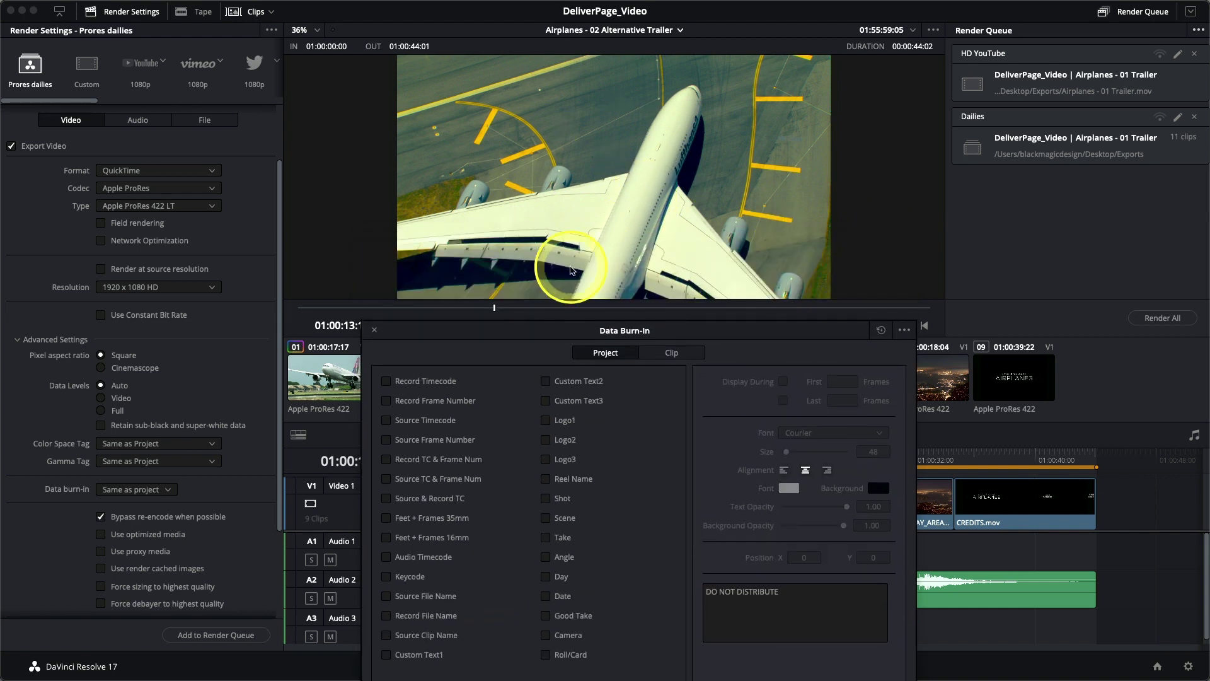
pyautogui.click(374, 331)
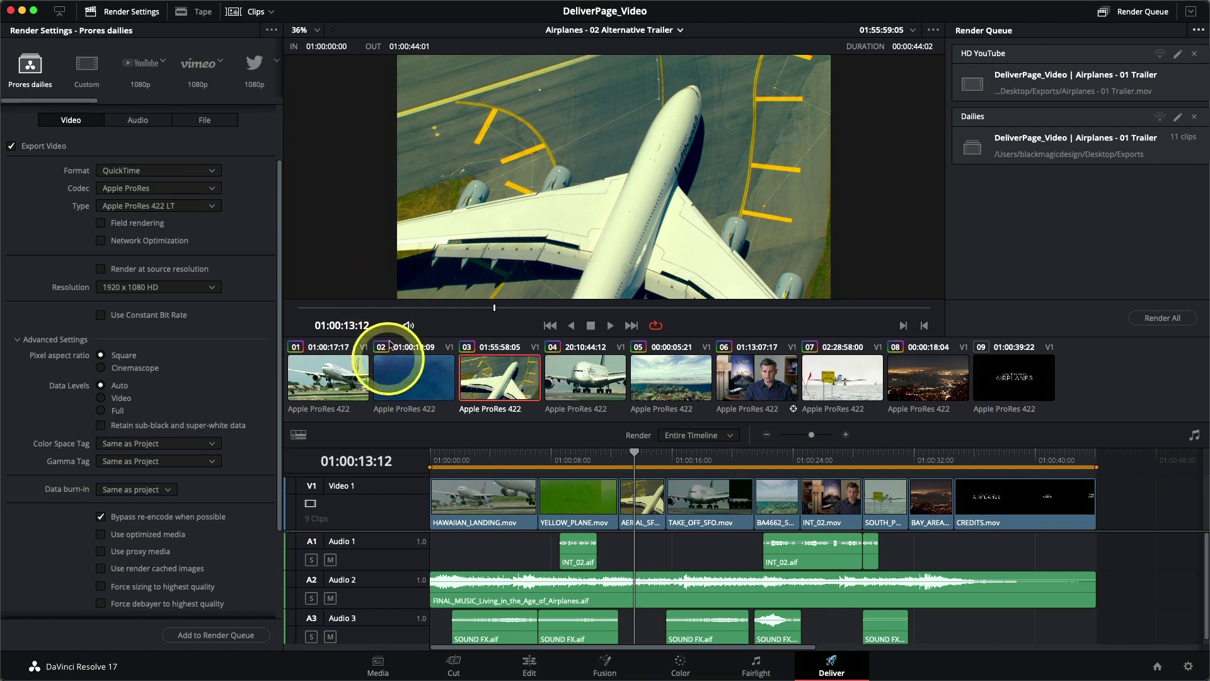
# - Add the alternative trailer to the render queue with the YouTube 1080p preset and rename the job "Teaser Trailer"
pyautogui.click(142, 74)
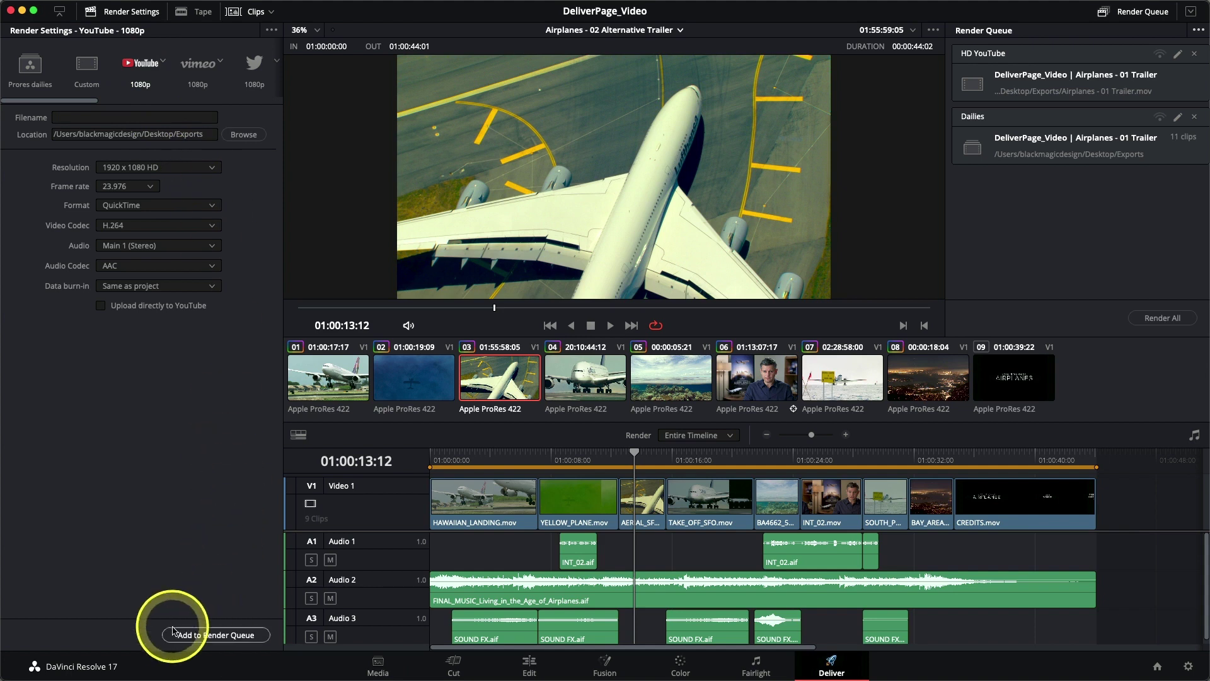
pyautogui.click(203, 637)
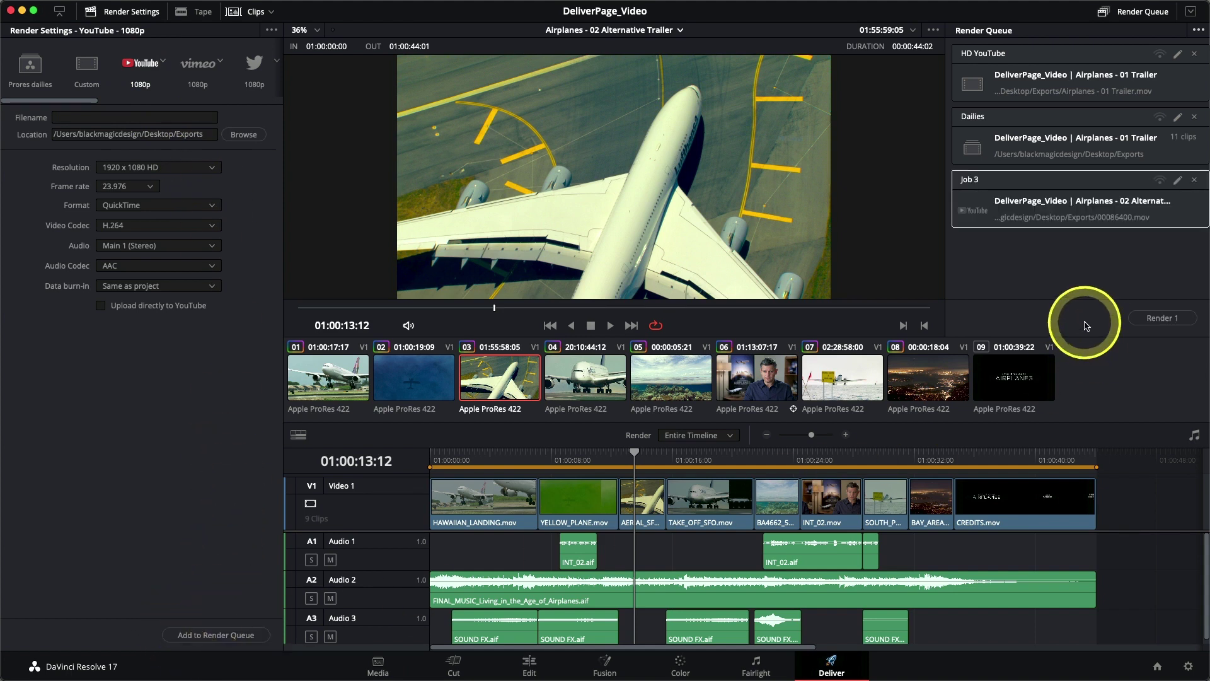
pyautogui.doubleClick(971, 179)
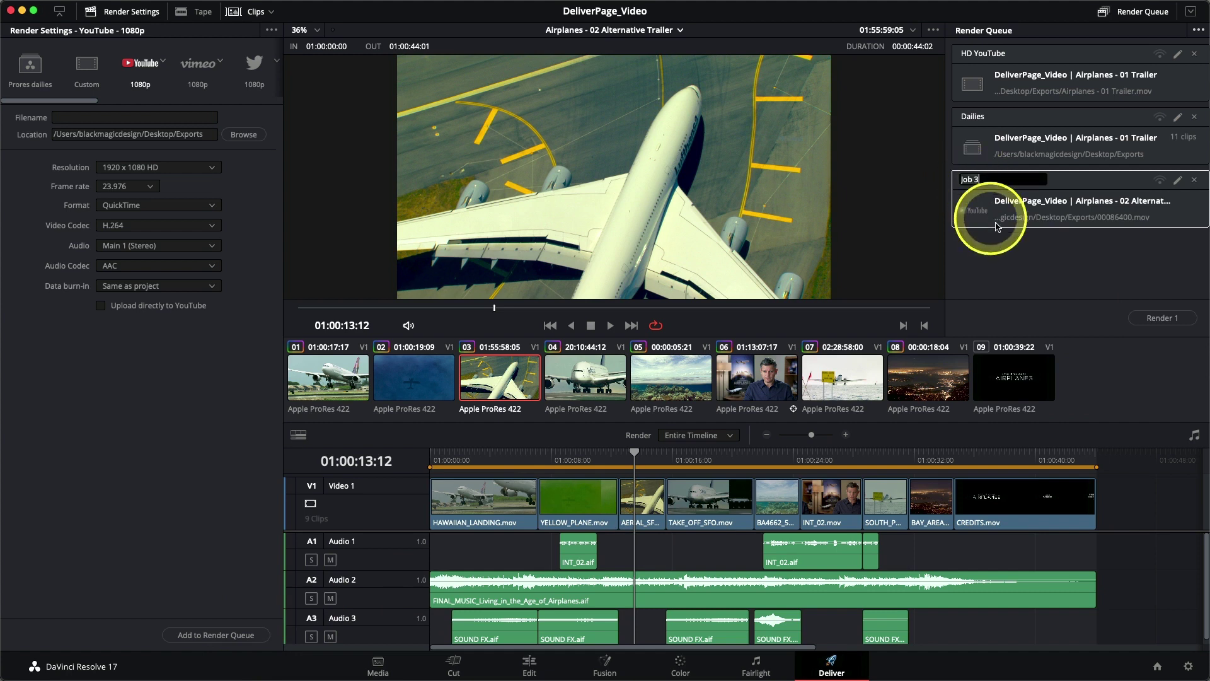
pyautogui.write('Teaser Trailer')
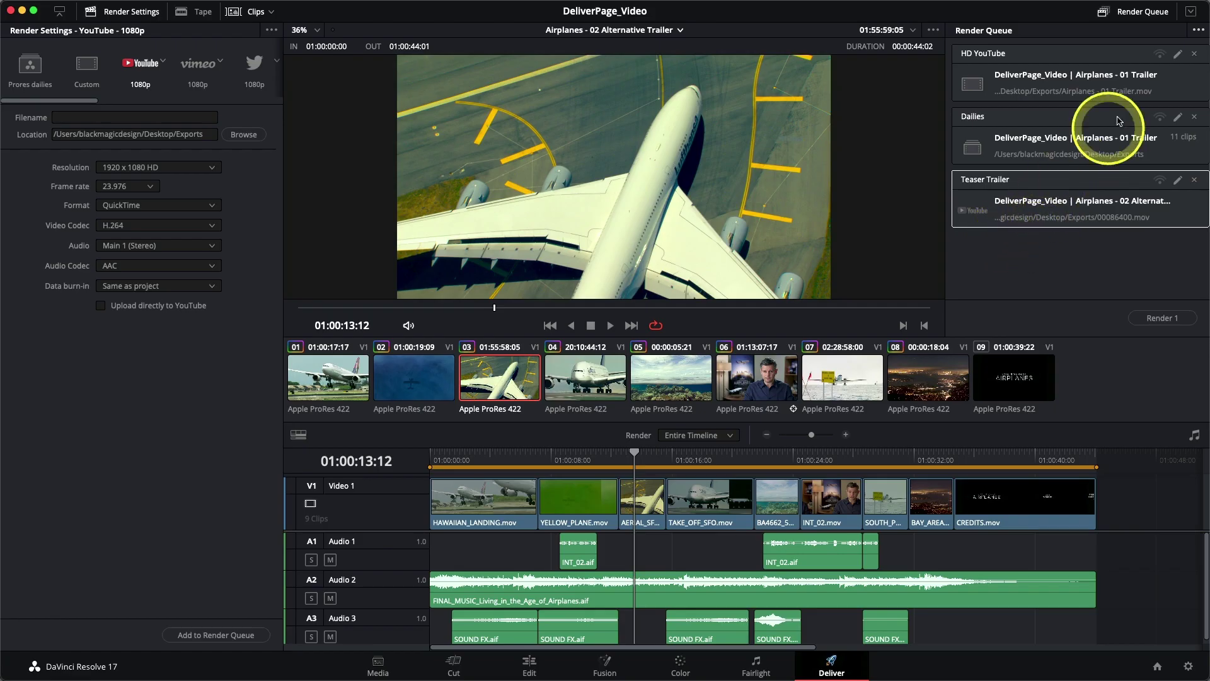
# - Show the render jobs of all projects in the queue and select every job in the list
pyautogui.click(1197, 32)
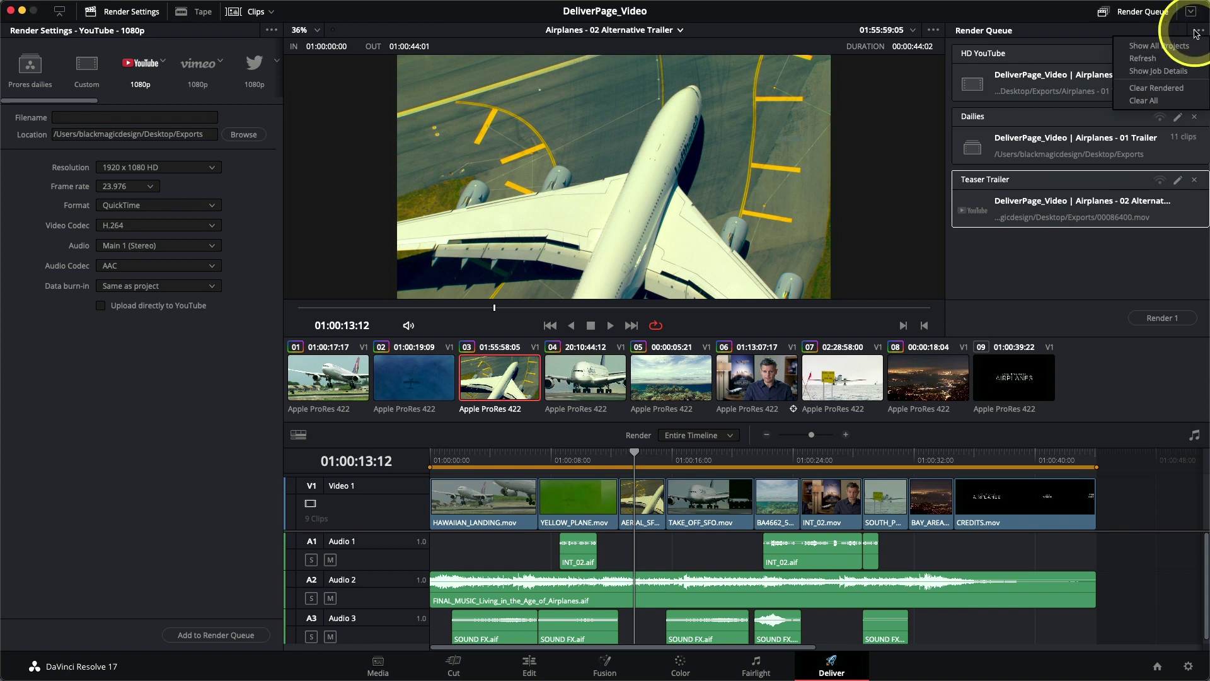
pyautogui.click(1154, 48)
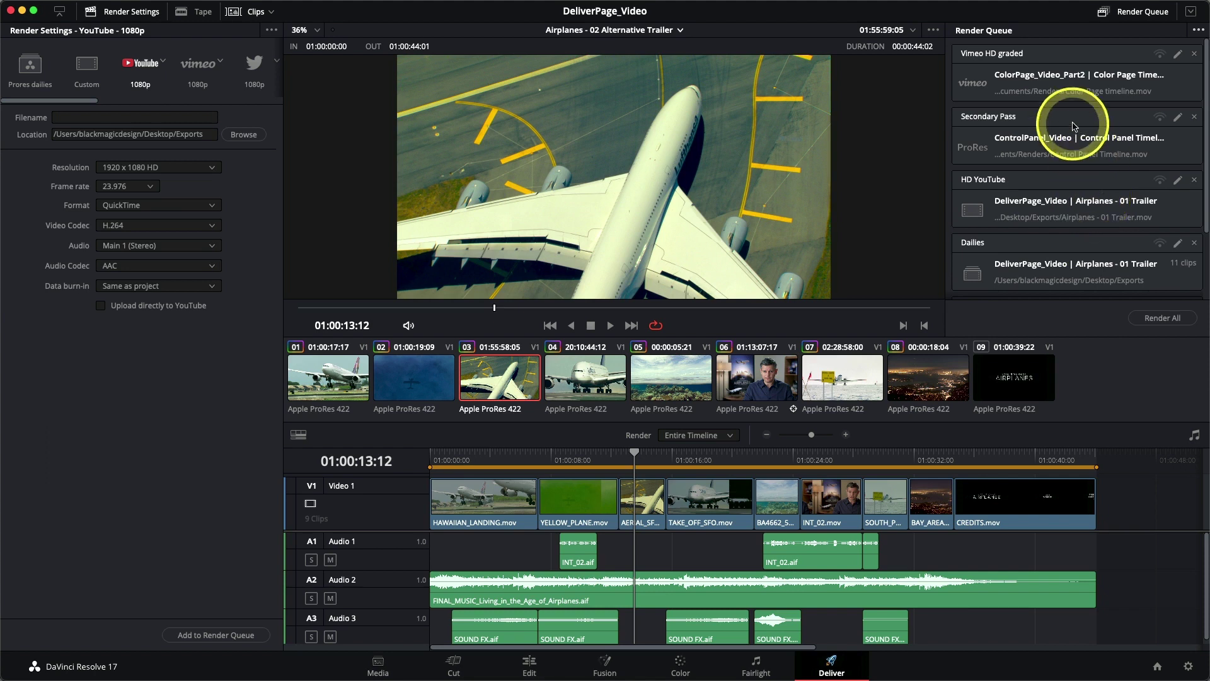
pyautogui.click(1067, 91)
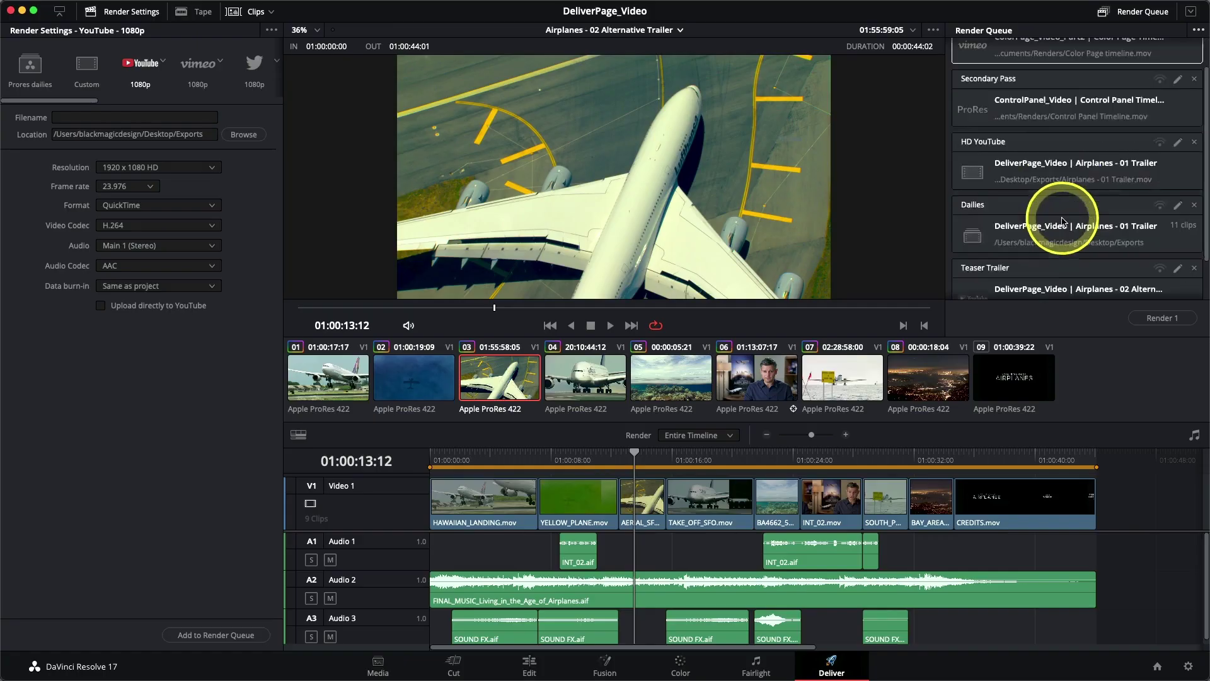
pyautogui.scroll(-2, 1027, 252)
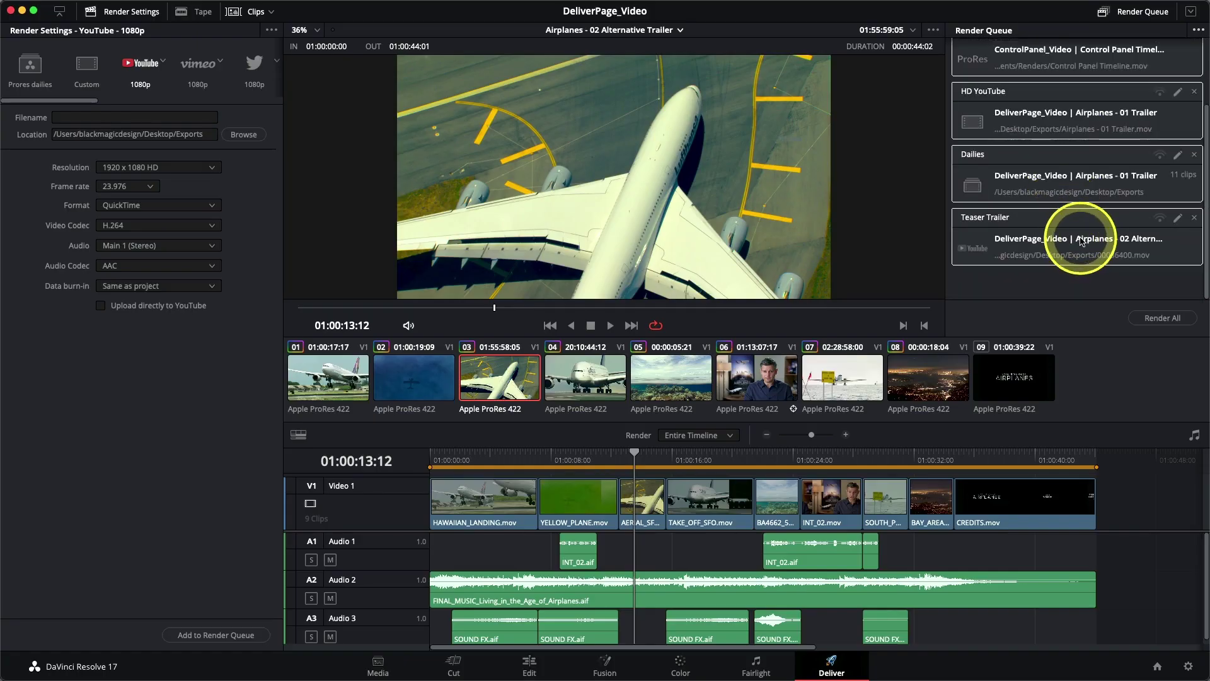
pyautogui.scroll(3, 1077, 237)
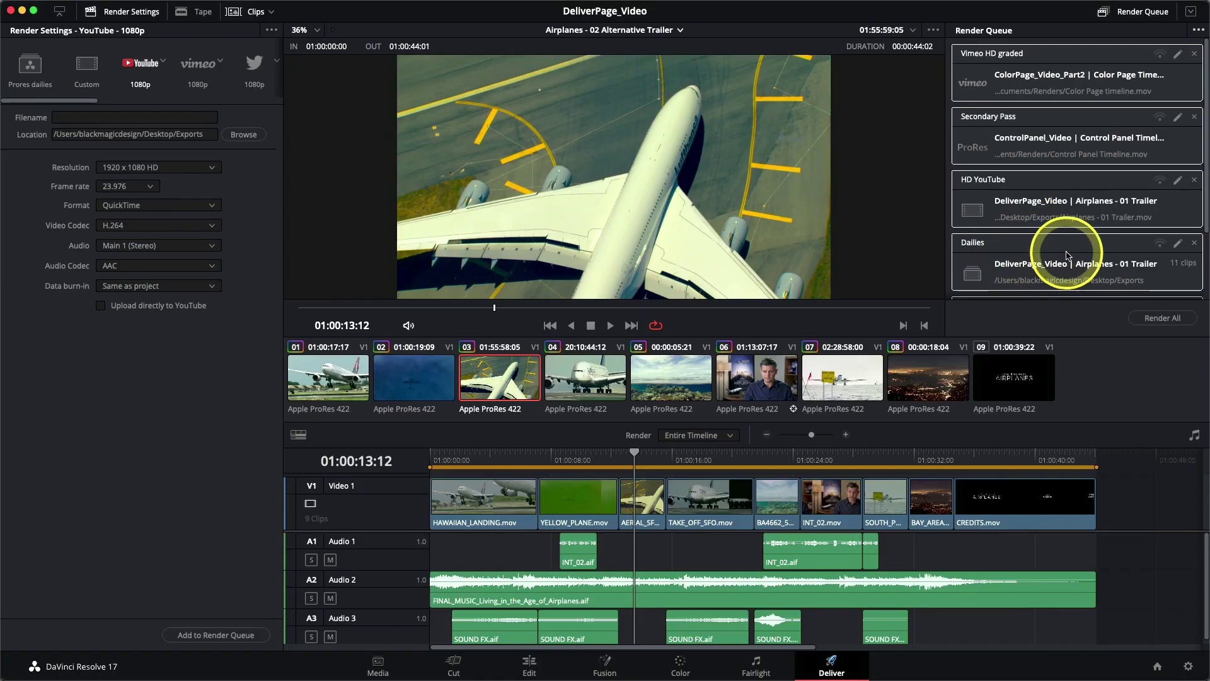
# - Remove the "Vimeo HD graded" job from the render queue
pyautogui.click(1066, 250)
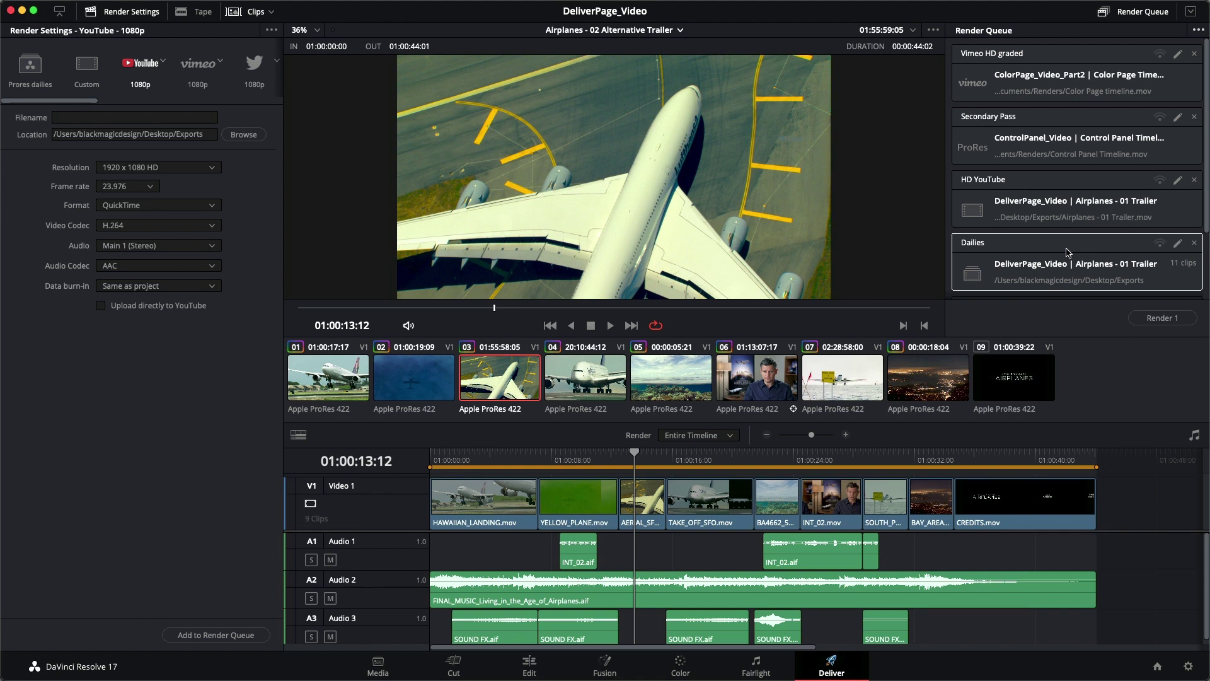
pyautogui.click(1127, 68)
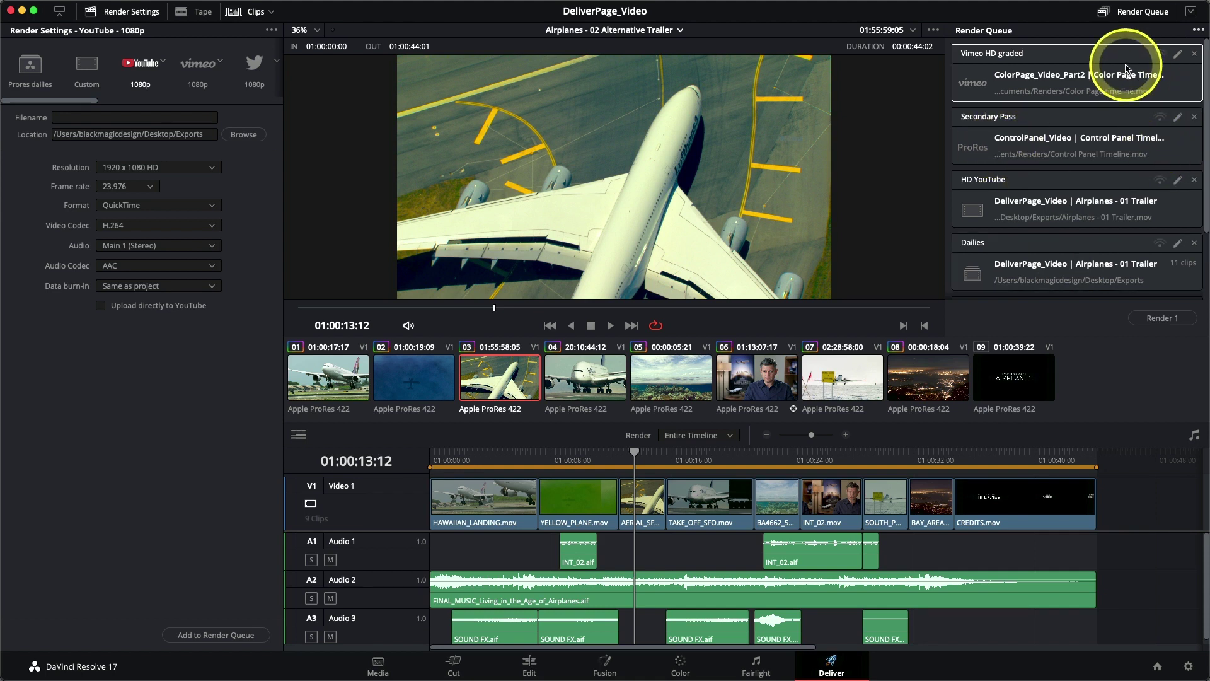
pyautogui.click(1194, 55)
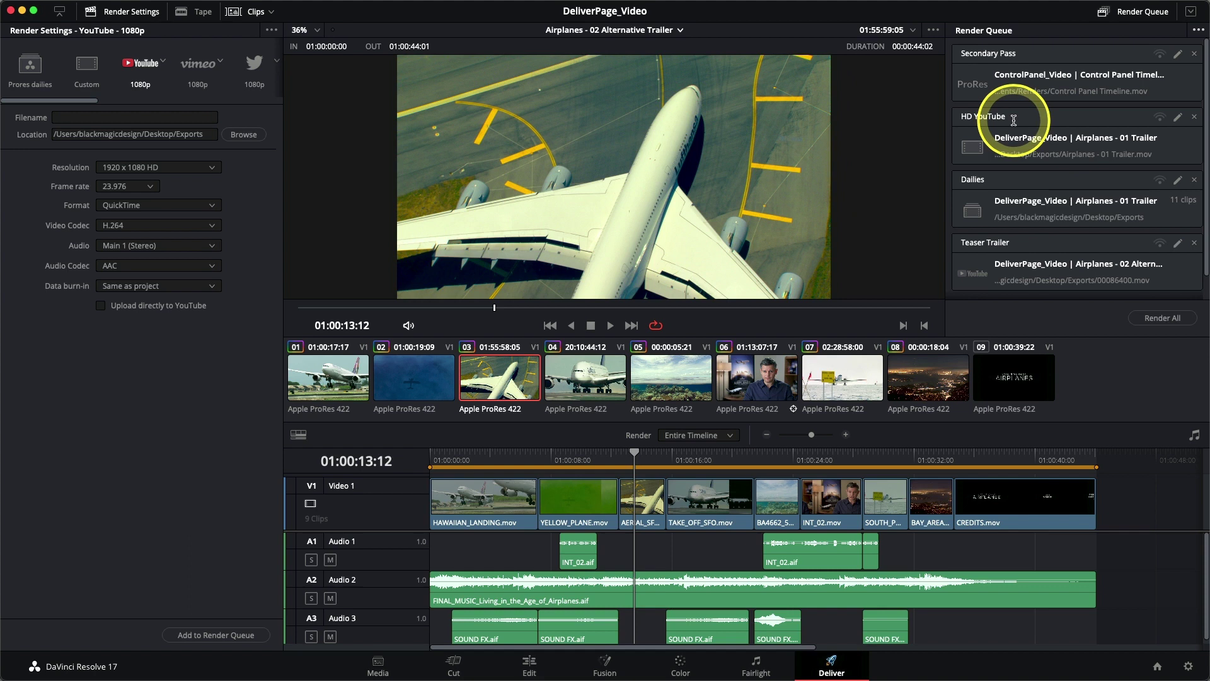
# - Edit the HD YouTube job to 1280 x 720 HD 720P resolution with quality restricted to 8000 Kb/s, and update the job
pyautogui.click(1177, 120)
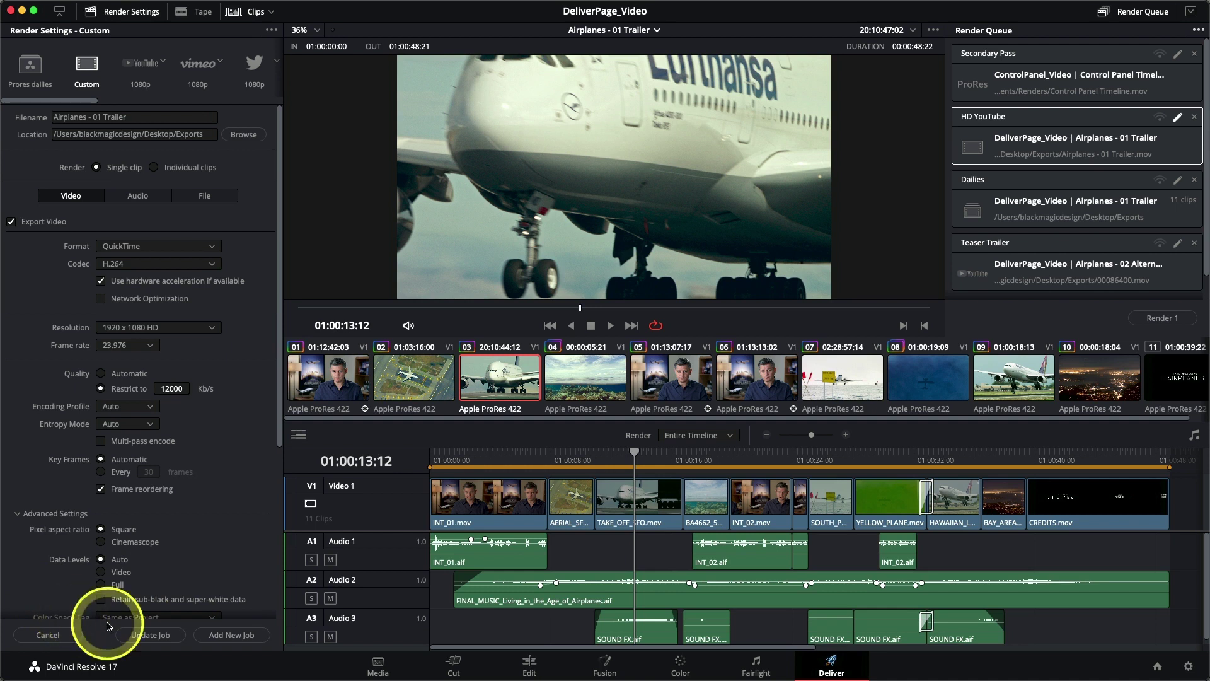
pyautogui.scroll(-2, 242, 398)
pyautogui.scroll(2, 234, 395)
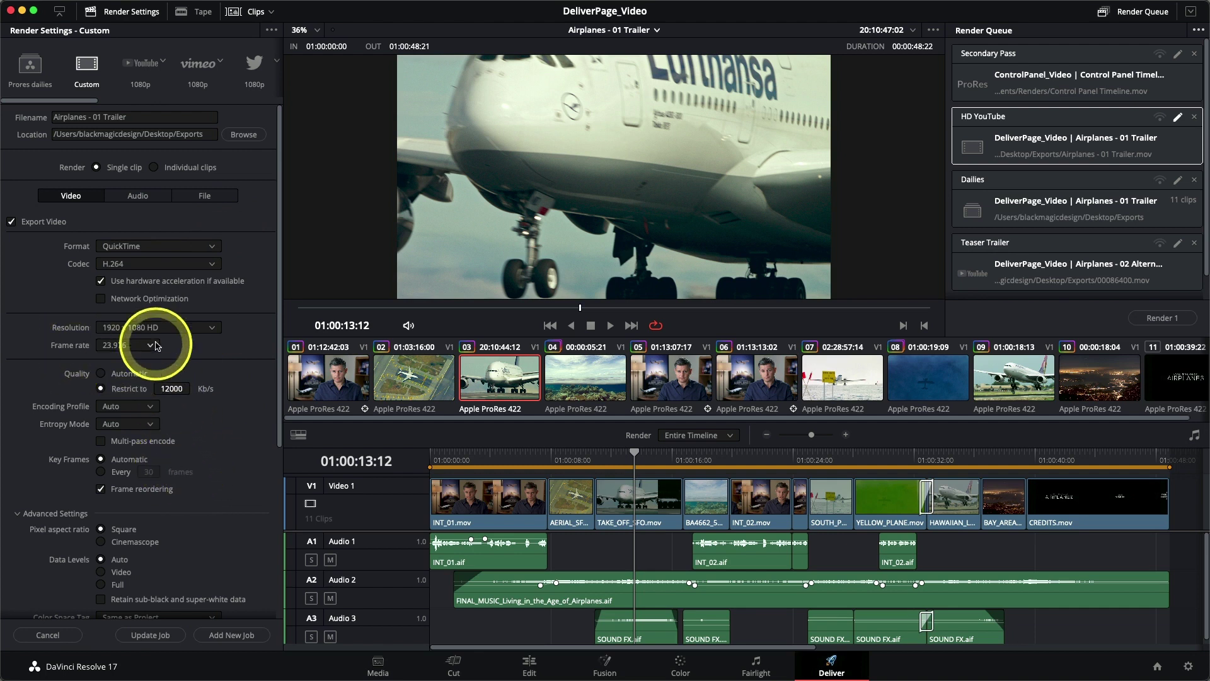
pyautogui.click(139, 328)
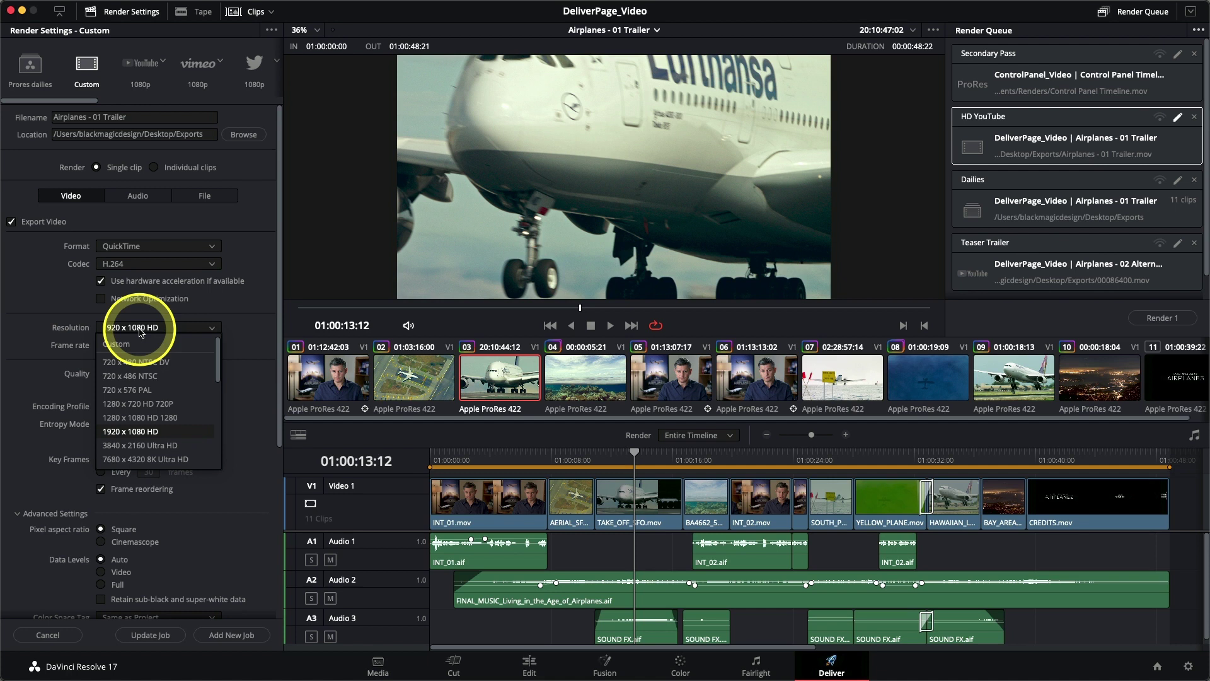
pyautogui.moveTo(139, 332); pyautogui.dragTo(150, 404)
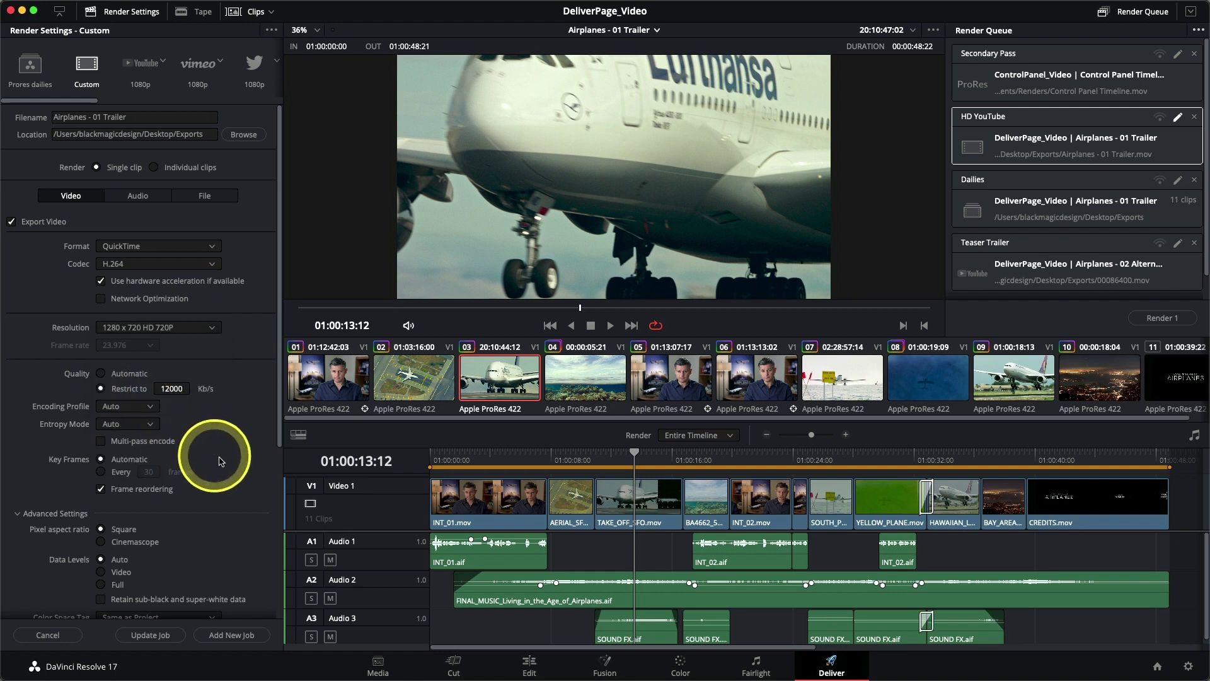
pyautogui.click(173, 387)
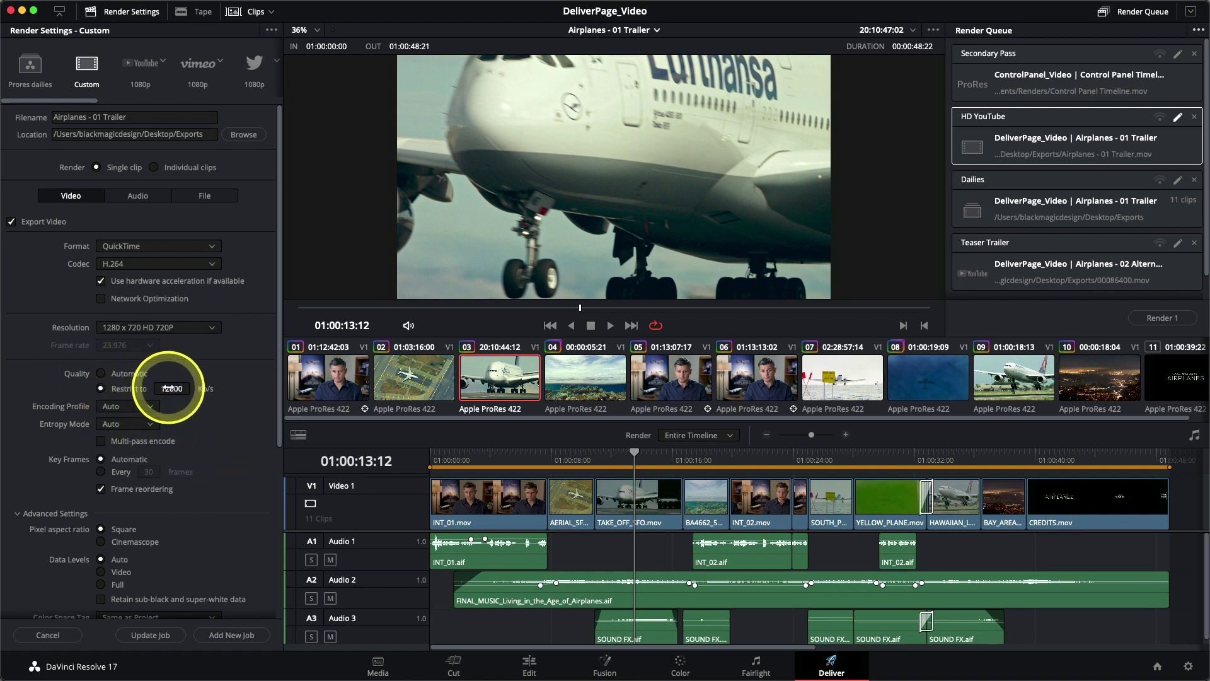
pyautogui.write('8000')
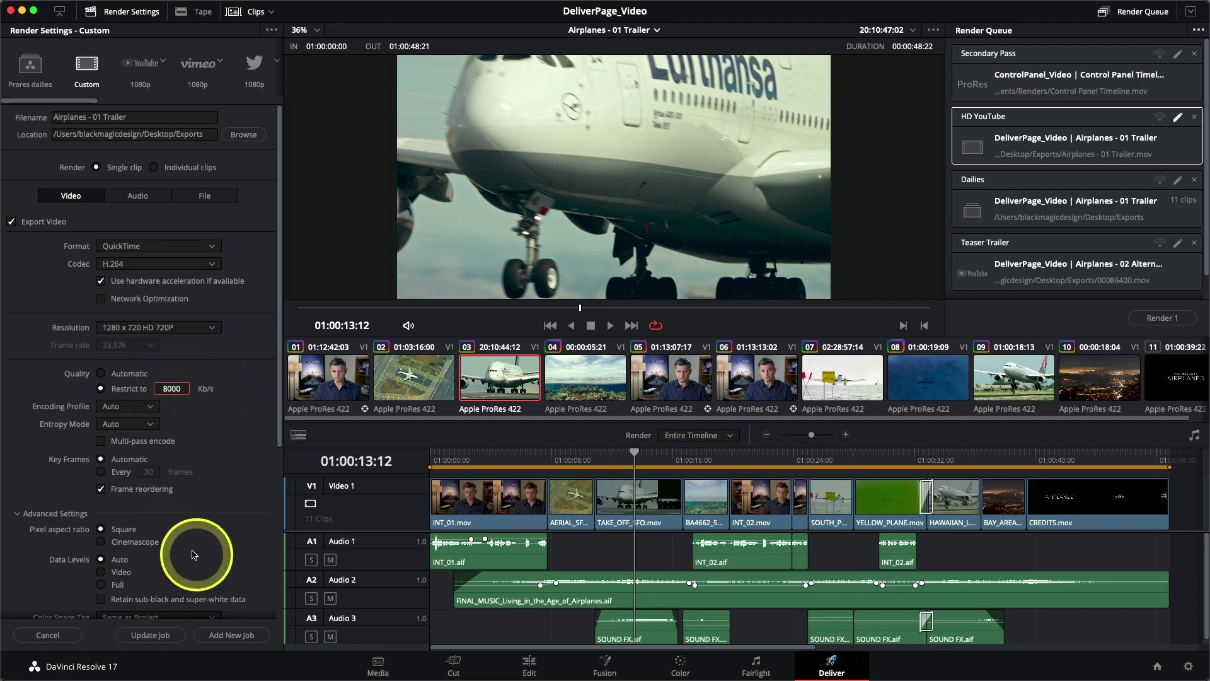
pyautogui.click(153, 641)
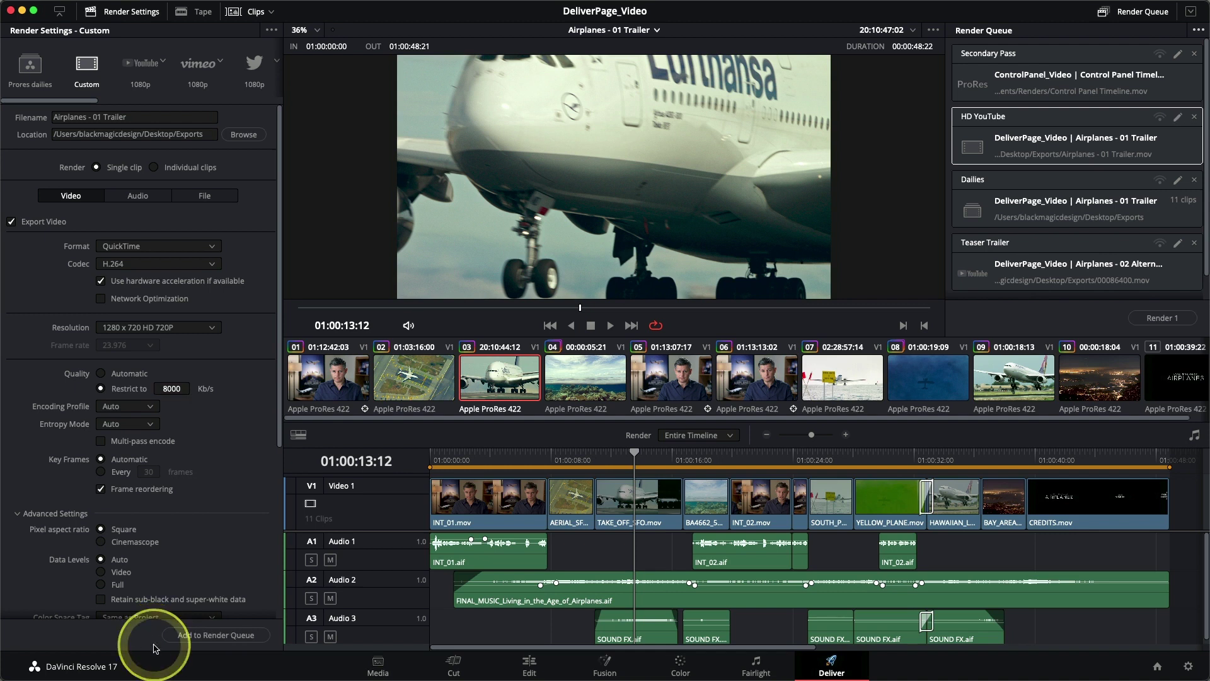
# - Select all the queued jobs from Secondary Pass to Teaser Trailer and start rendering them
pyautogui.click(1069, 155)
pyautogui.scroll(-1, 1066, 179)
pyautogui.scroll(1, 1066, 178)
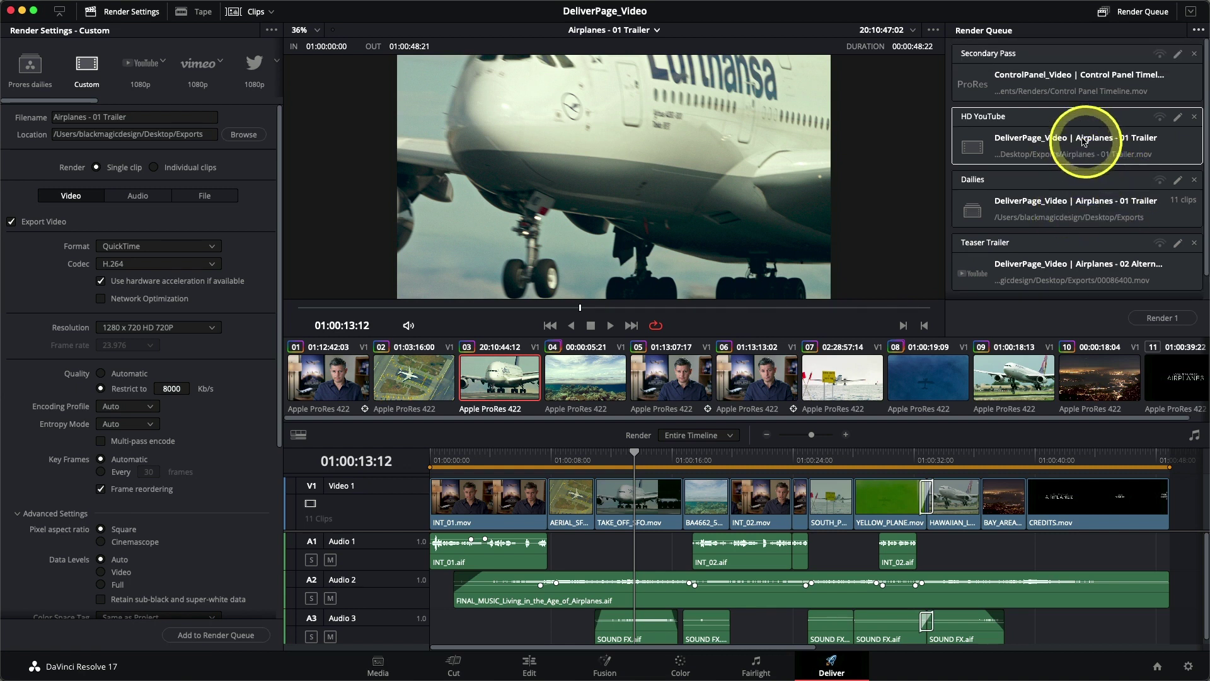
pyautogui.click(1079, 79)
pyautogui.scroll(-1, 1079, 206)
pyautogui.click(1088, 247)
pyautogui.click(1163, 317)
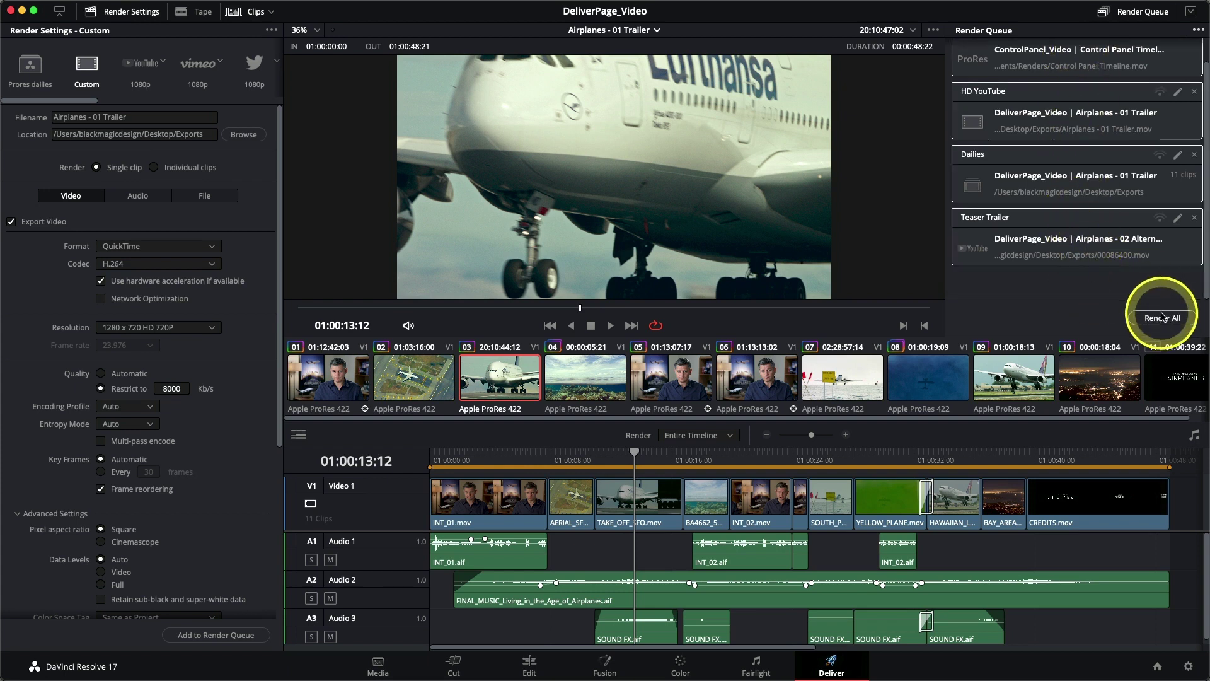